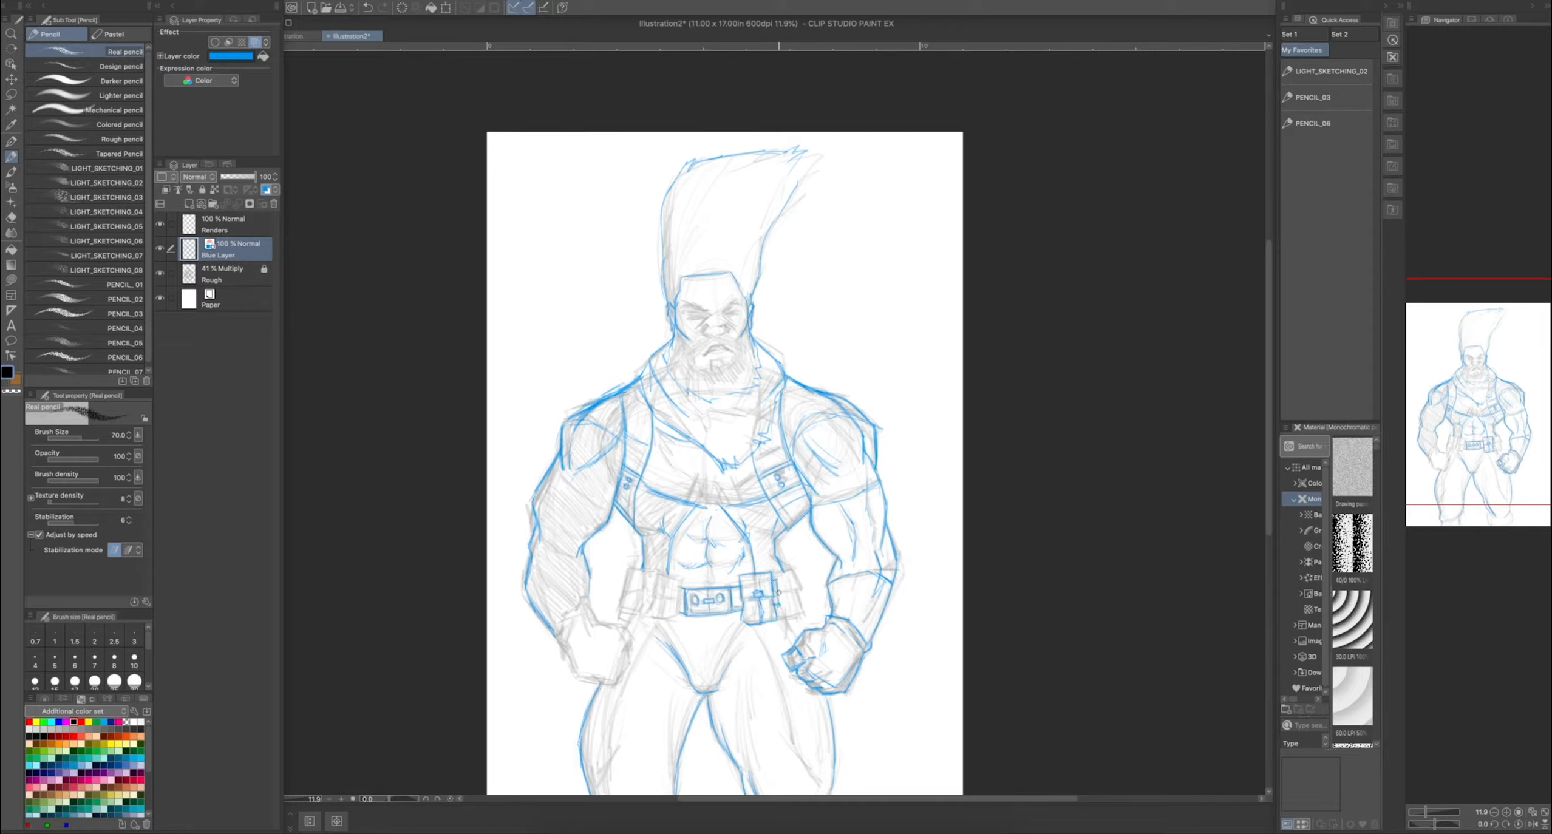
- Sketch the belt pouches on both sides of the buckle in blue on the Blue Layer
{"action": "mouse_move", "coordinate": [777, 577]}
{"action": "left_mouse_down"}
{"action": "mouse_move", "coordinate": [785, 594]}
{"action": "mouse_move", "coordinate": [801, 590]}
{"action": "mouse_move", "coordinate": [779, 614]}
{"action": "left_mouse_up"}
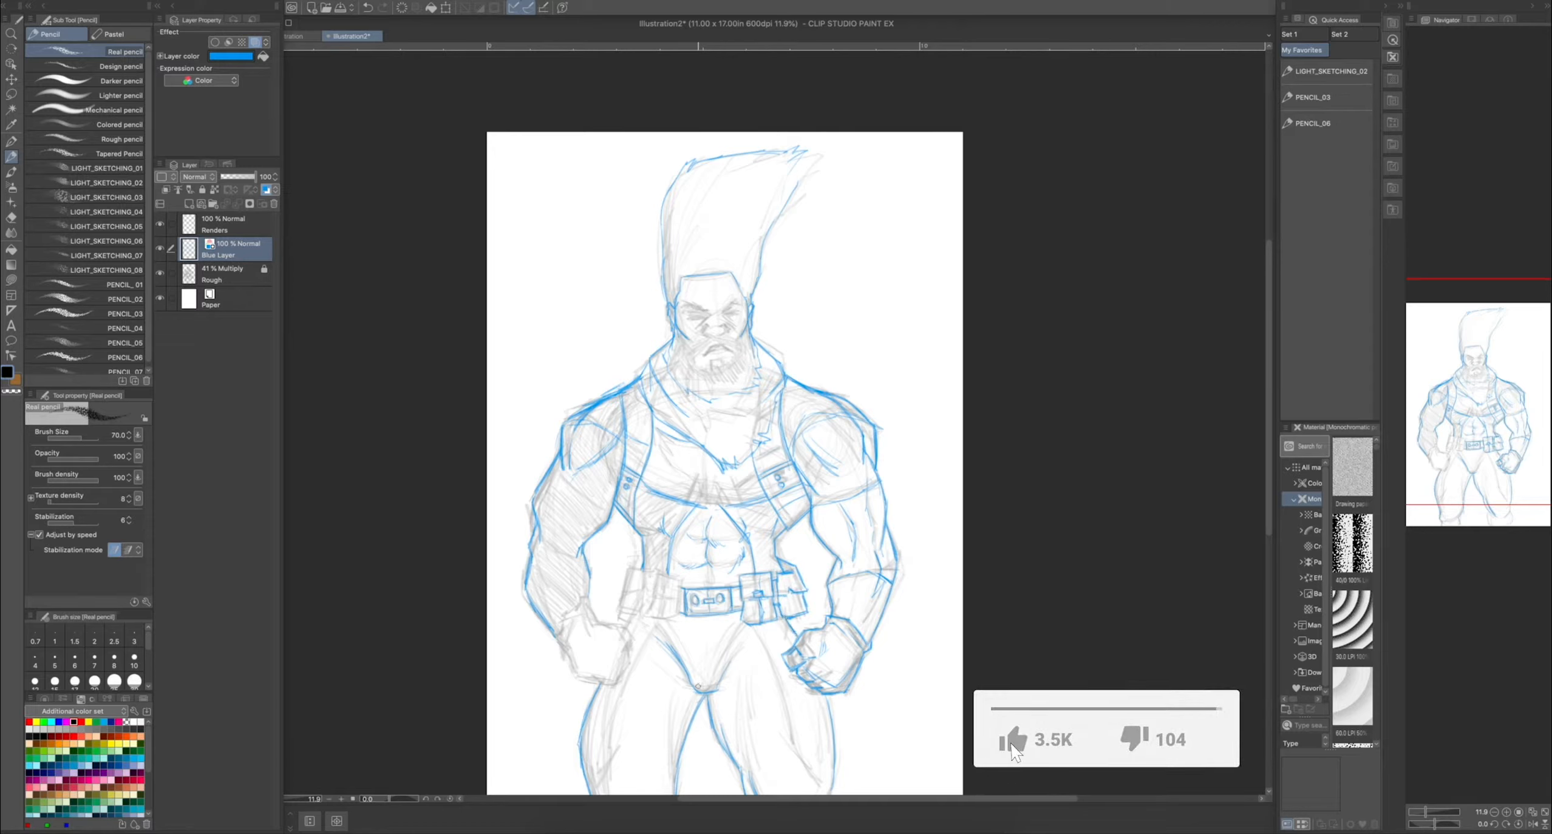
{"action": "mouse_move", "coordinate": [655, 578]}
{"action": "left_mouse_down"}
{"action": "mouse_move", "coordinate": [681, 577]}
{"action": "mouse_move", "coordinate": [650, 600]}
{"action": "left_mouse_up"}
{"action": "mouse_move", "coordinate": [678, 577]}
{"action": "left_mouse_down"}
{"action": "mouse_move", "coordinate": [661, 618]}
{"action": "mouse_move", "coordinate": [651, 597]}
{"action": "mouse_move", "coordinate": [676, 616]}
{"action": "mouse_move", "coordinate": [641, 617]}
{"action": "mouse_move", "coordinate": [660, 606]}
{"action": "mouse_move", "coordinate": [643, 606]}
{"action": "mouse_move", "coordinate": [624, 570]}
{"action": "left_mouse_up"}
{"action": "mouse_move", "coordinate": [626, 567]}
{"action": "left_mouse_down"}
{"action": "mouse_move", "coordinate": [610, 589]}
{"action": "mouse_move", "coordinate": [661, 557]}
{"action": "mouse_move", "coordinate": [627, 596]}
{"action": "left_mouse_up"}
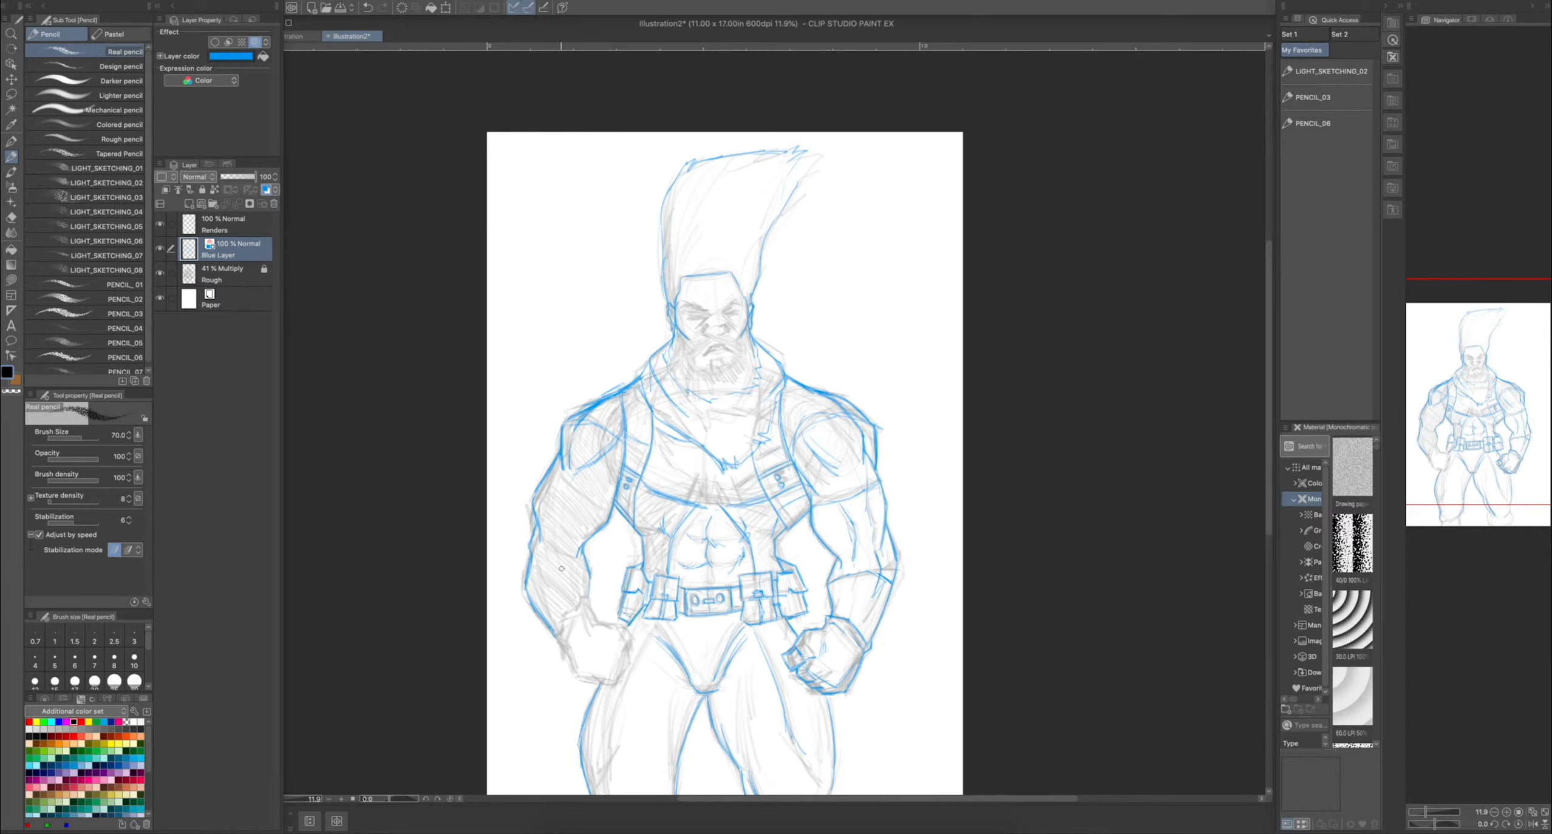
- Sketch the open vest edges over the abdomen, the chest strap and the pectoral lines in blue
{"action": "mouse_move", "coordinate": [717, 504]}
{"action": "left_mouse_down"}
{"action": "mouse_move", "coordinate": [757, 572]}
{"action": "mouse_move", "coordinate": [668, 533]}
{"action": "mouse_move", "coordinate": [659, 577]}
{"action": "left_mouse_up"}
{"action": "mouse_move", "coordinate": [728, 477]}
{"action": "left_mouse_down"}
{"action": "mouse_move", "coordinate": [743, 503]}
{"action": "mouse_move", "coordinate": [680, 504]}
{"action": "mouse_move", "coordinate": [719, 503]}
{"action": "mouse_move", "coordinate": [705, 502]}
{"action": "left_mouse_up"}
{"action": "mouse_move", "coordinate": [707, 484]}
{"action": "left_mouse_down"}
{"action": "mouse_move", "coordinate": [654, 469]}
{"action": "mouse_move", "coordinate": [756, 480]}
{"action": "left_mouse_up"}
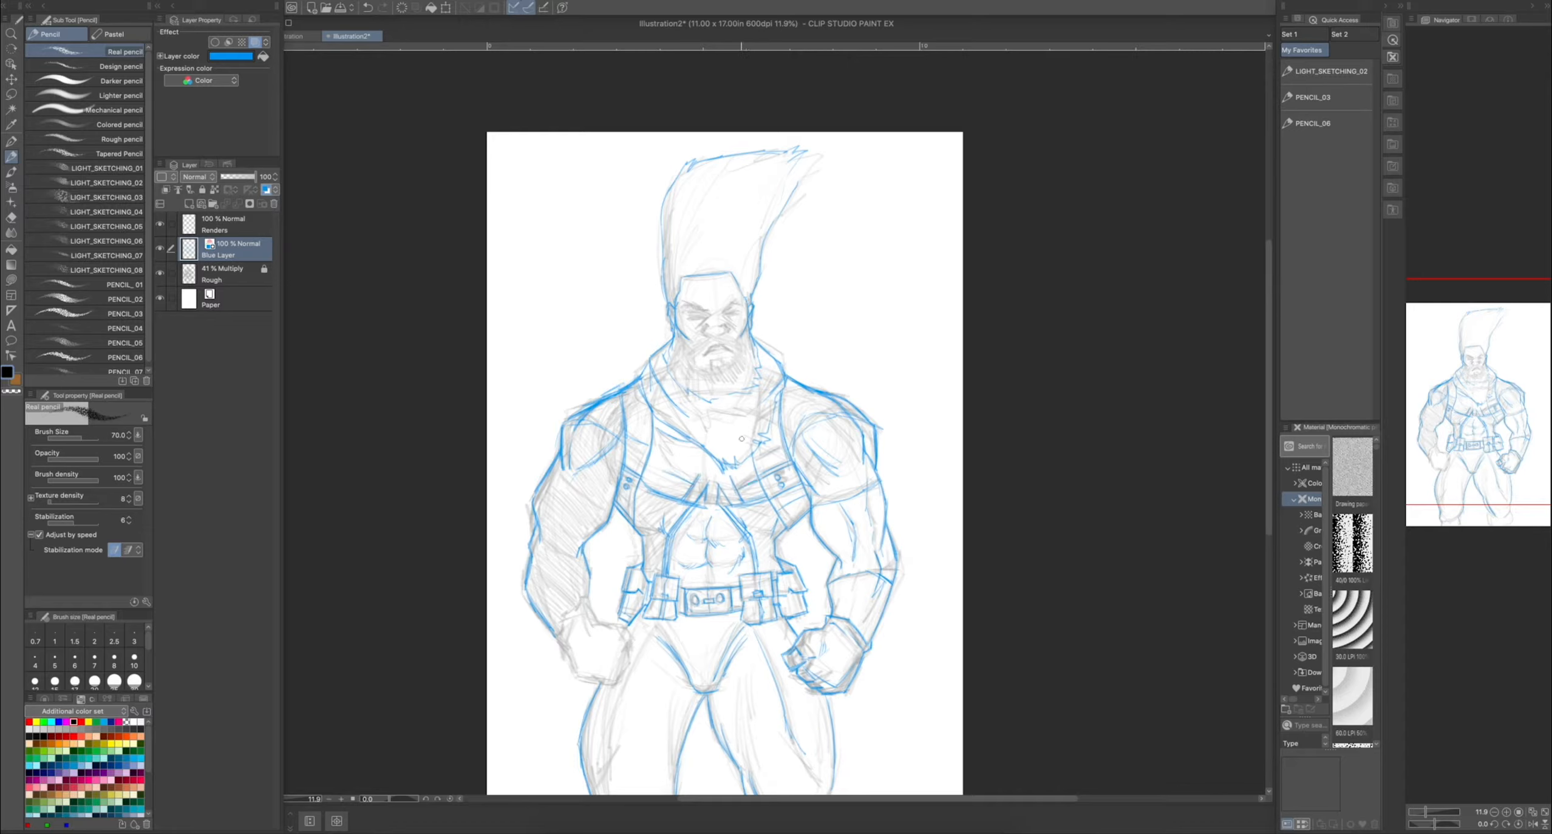
{"action": "left_click_drag", "start_coordinate": [664, 433], "coordinate": [667, 472]}
{"action": "left_click_drag", "start_coordinate": [587, 575], "coordinate": [589, 603]}
- Define the eyes, brows, nose and mouth in blue, checking the face with the canvas flipped horizontally
{"action": "left_click_drag", "start_coordinate": [712, 332], "coordinate": [720, 333]}
{"action": "mouse_move", "coordinate": [729, 346]}
{"action": "left_mouse_down"}
{"action": "mouse_move", "coordinate": [715, 358]}
{"action": "mouse_move", "coordinate": [695, 342]}
{"action": "mouse_move", "coordinate": [737, 341]}
{"action": "mouse_move", "coordinate": [684, 337]}
{"action": "left_mouse_up"}
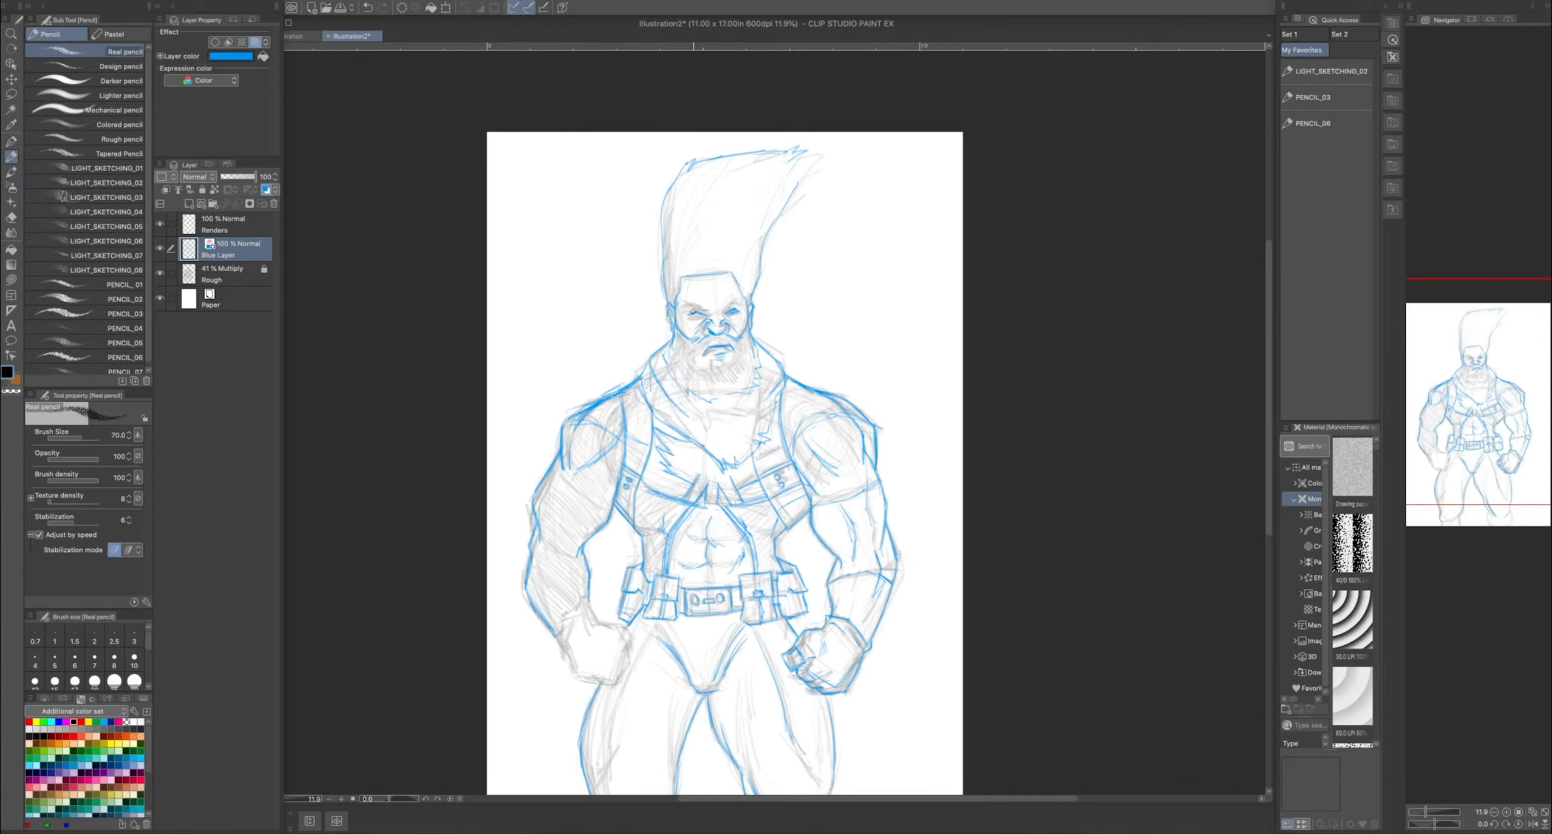
{"action": "left_click_drag", "start_coordinate": [693, 311], "coordinate": [700, 315]}
{"action": "key", "text": "h"}
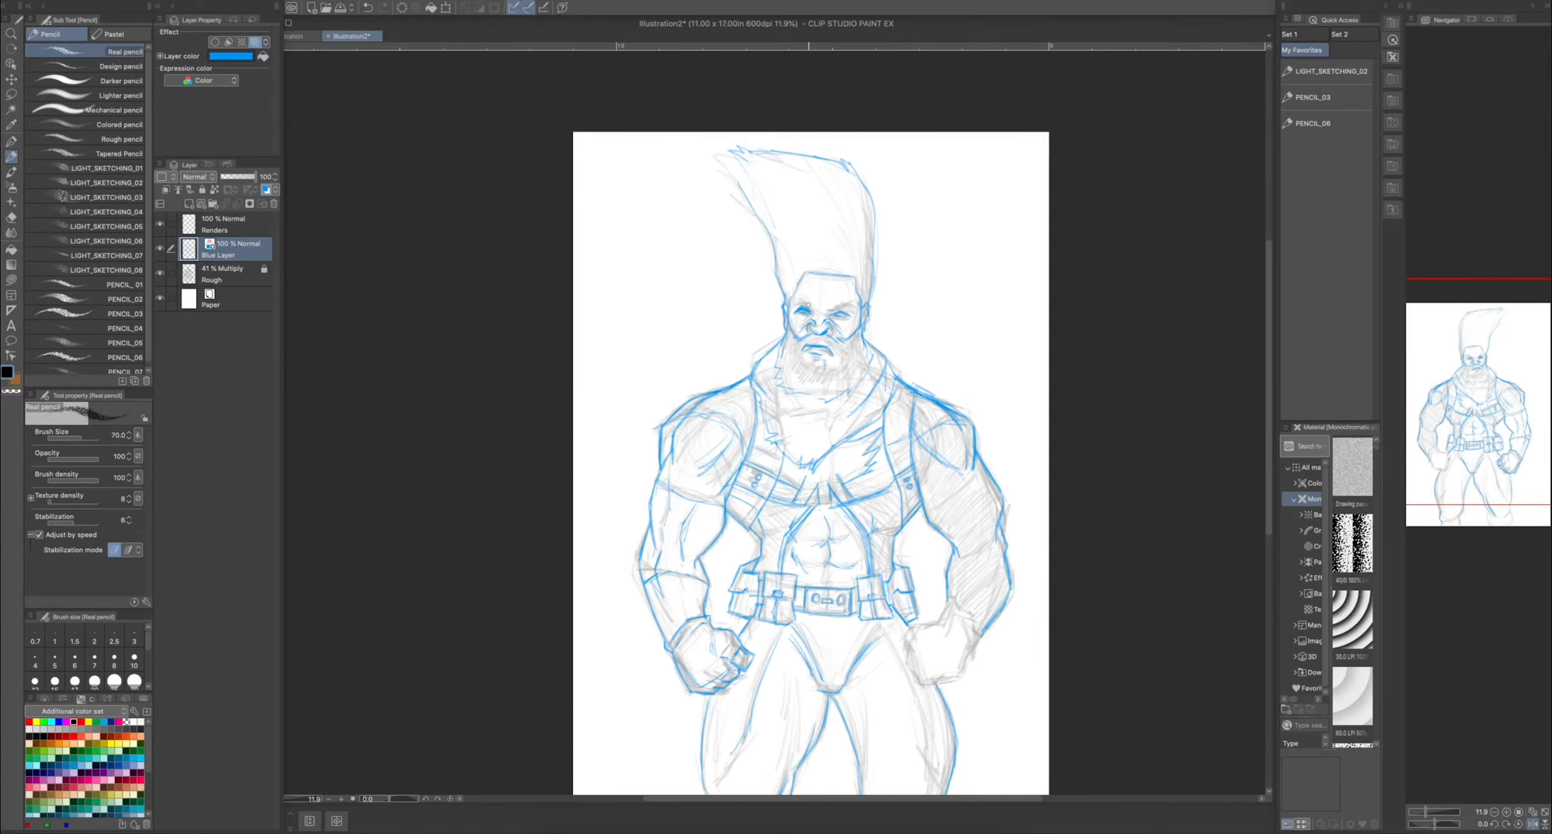
{"action": "key", "text": "h"}
{"action": "left_click_drag", "start_coordinate": [703, 306], "coordinate": [679, 310]}
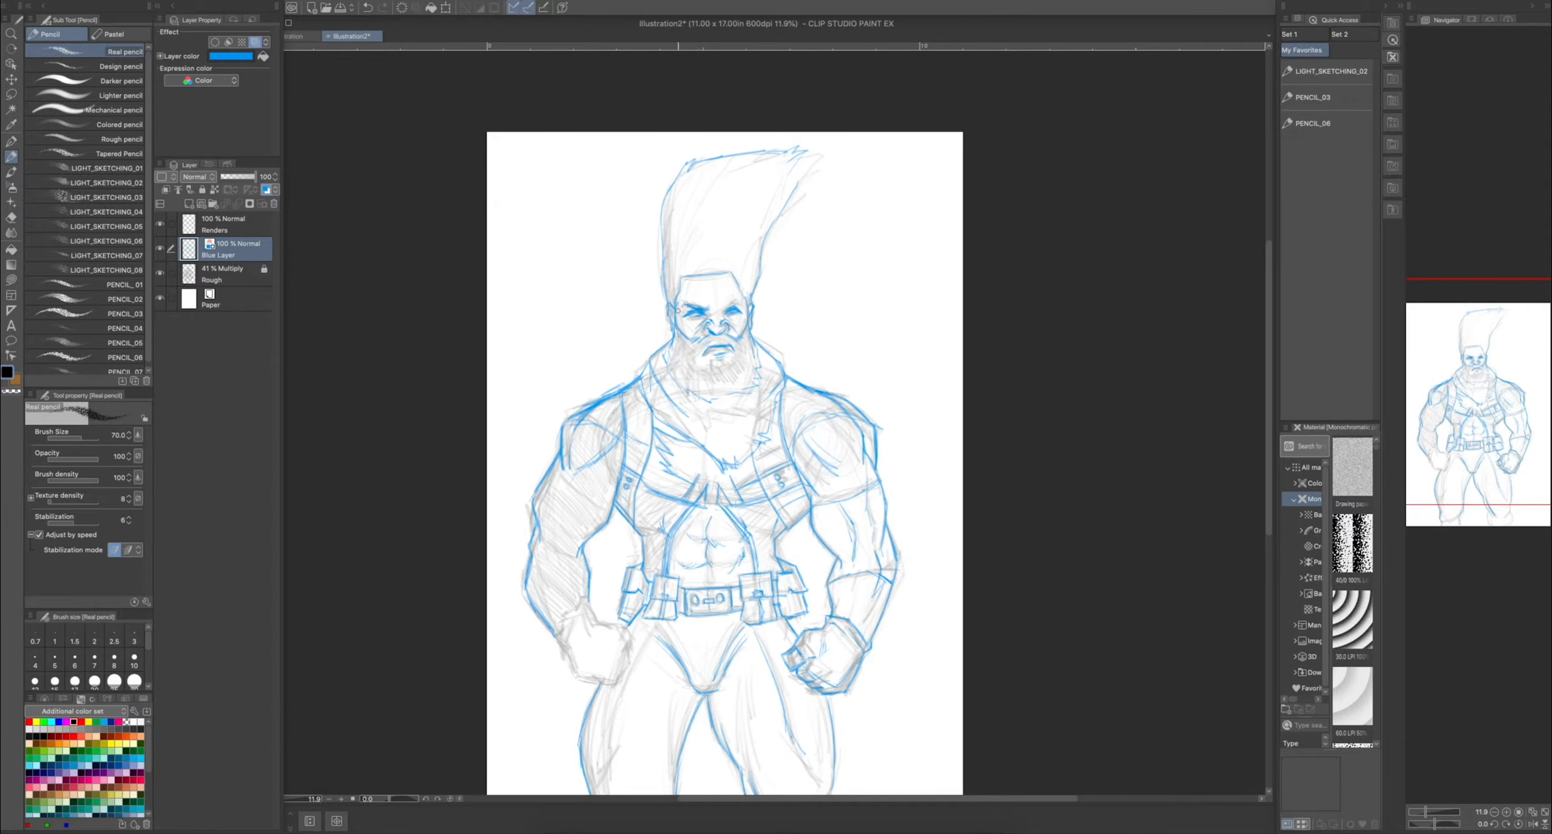
{"action": "key", "text": "h"}
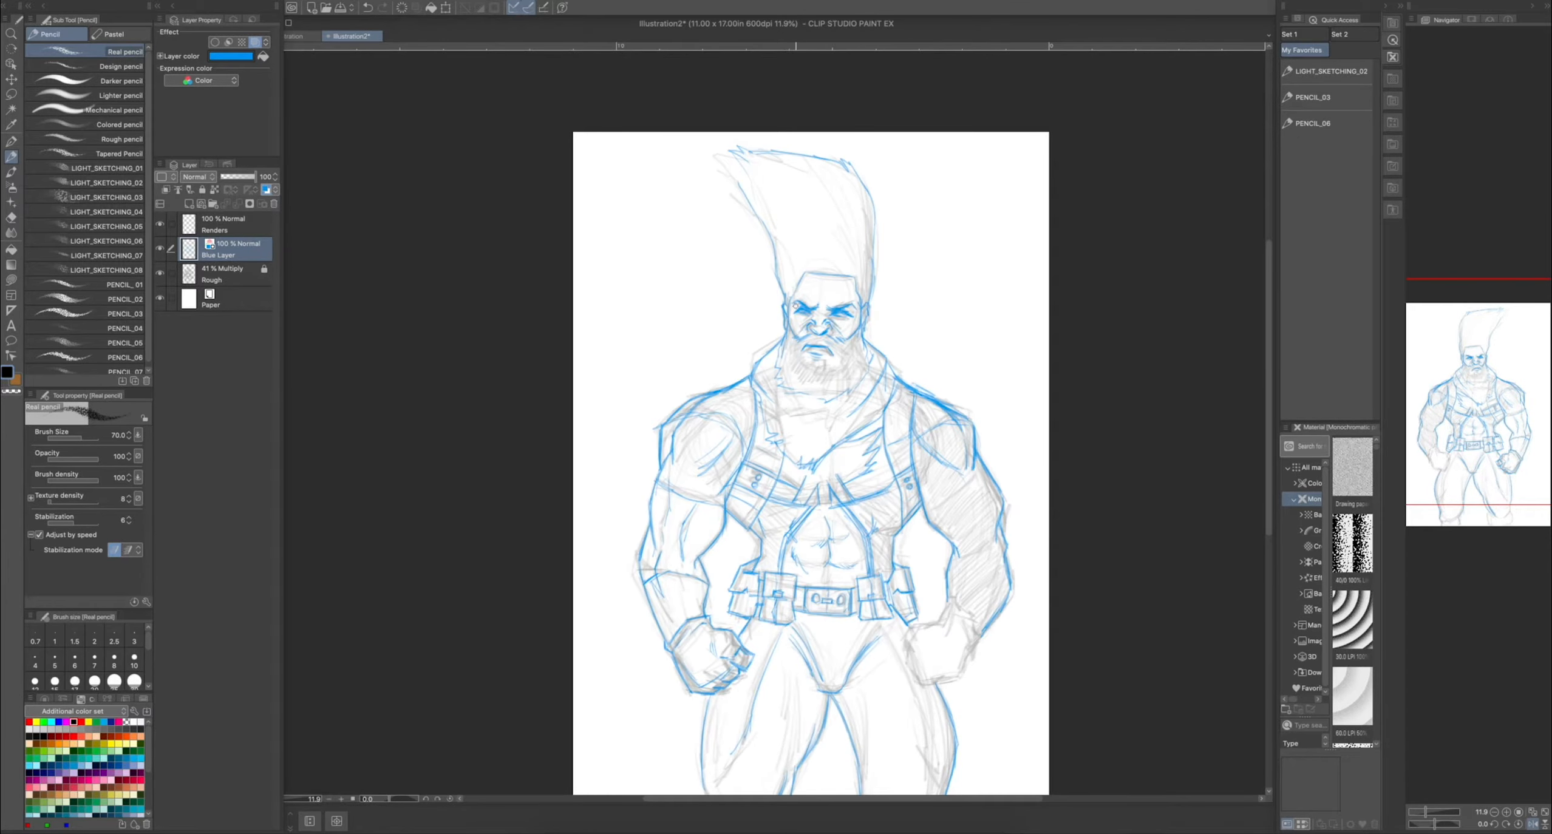
{"action": "key", "text": "h"}
- Hatch shading at the base of the tall hair and sketch the scarf folds around the neck
{"action": "mouse_move", "coordinate": [679, 333]}
{"action": "left_mouse_down"}
{"action": "mouse_move", "coordinate": [675, 364]}
{"action": "mouse_move", "coordinate": [739, 330]}
{"action": "mouse_move", "coordinate": [700, 281]}
{"action": "mouse_move", "coordinate": [668, 299]}
{"action": "mouse_move", "coordinate": [692, 243]}
{"action": "left_mouse_up"}
{"action": "mouse_move", "coordinate": [674, 419]}
{"action": "left_mouse_down"}
{"action": "mouse_move", "coordinate": [759, 397]}
{"action": "mouse_move", "coordinate": [686, 434]}
{"action": "mouse_move", "coordinate": [644, 388]}
{"action": "left_mouse_up"}
- Sketch the character's right arm contours down to the wrist and glove cuff in blue
{"action": "left_click_drag", "start_coordinate": [587, 589], "coordinate": [592, 615]}
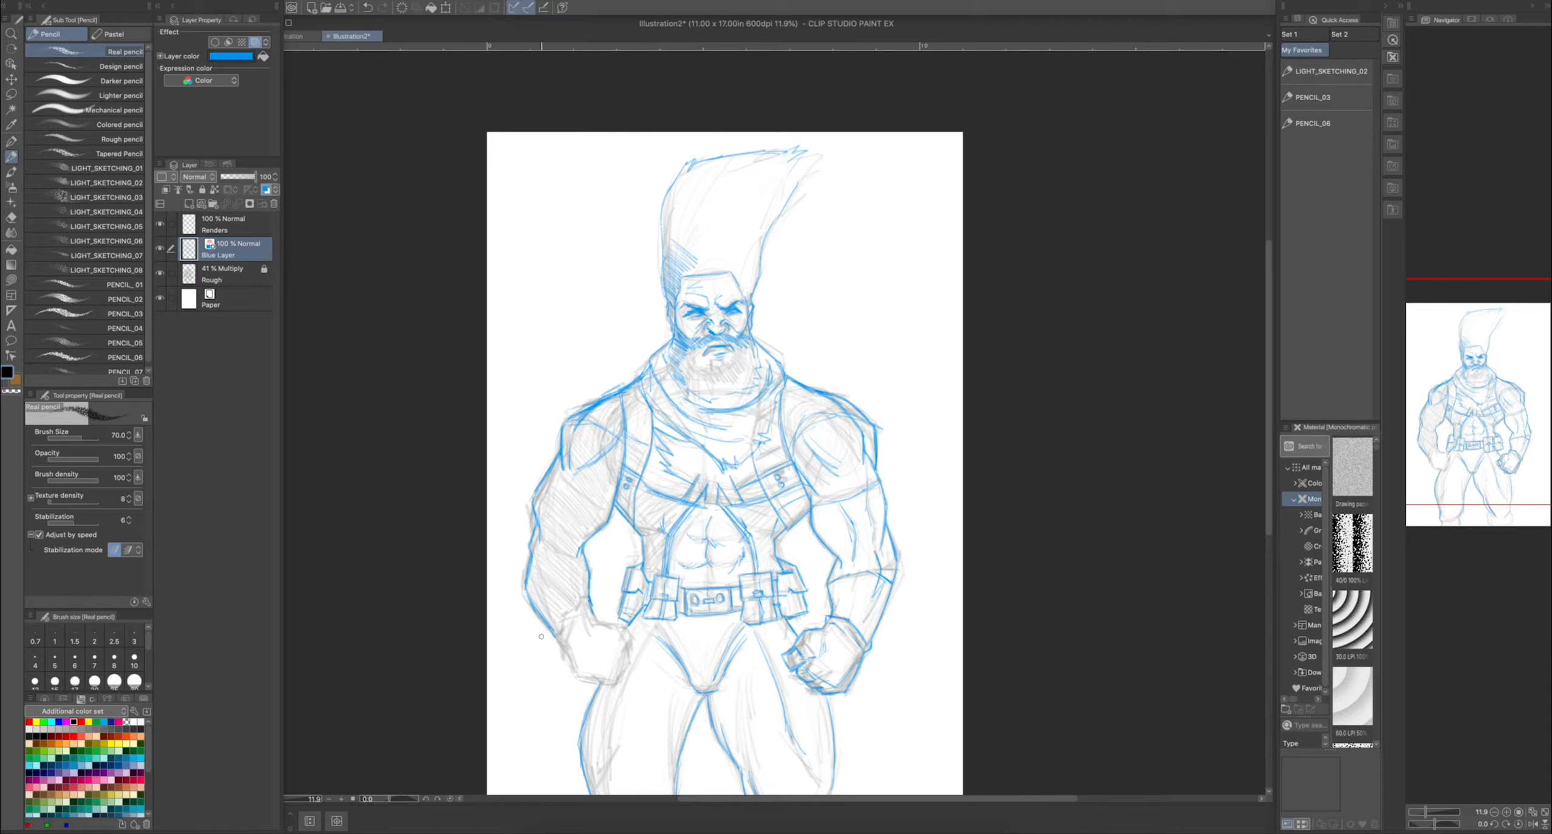
{"action": "mouse_move", "coordinate": [571, 486]}
{"action": "left_mouse_down"}
{"action": "mouse_move", "coordinate": [551, 605]}
{"action": "mouse_move", "coordinate": [589, 613]}
{"action": "mouse_move", "coordinate": [551, 632]}
{"action": "mouse_move", "coordinate": [567, 642]}
{"action": "mouse_move", "coordinate": [595, 608]}
{"action": "mouse_move", "coordinate": [600, 628]}
{"action": "mouse_move", "coordinate": [573, 670]}
{"action": "left_mouse_up"}
{"action": "left_click_drag", "start_coordinate": [596, 619], "coordinate": [601, 626]}
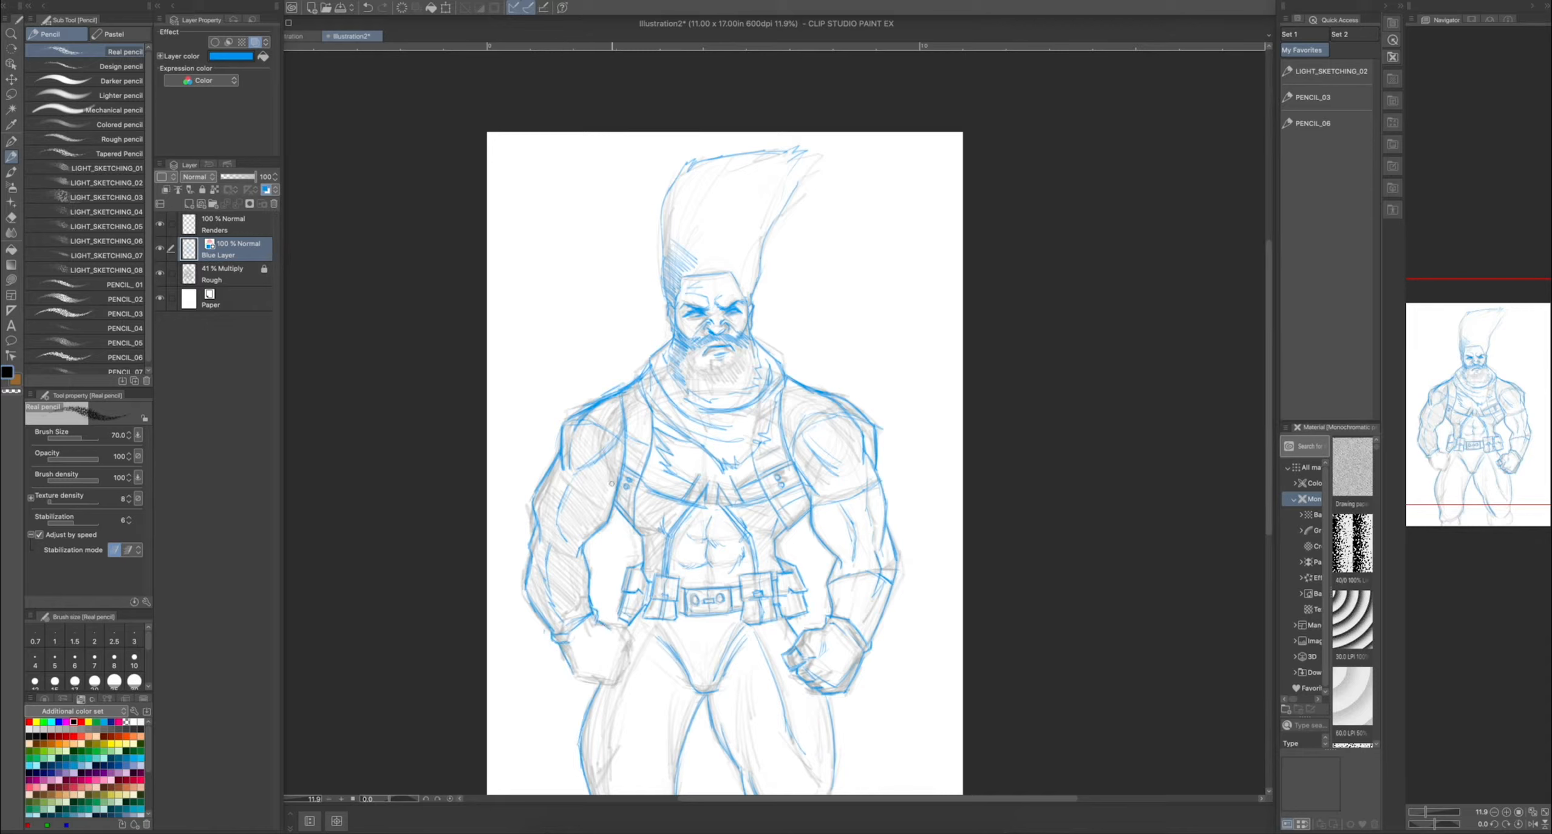
- Refine the scarf edges and the shoulder lines on both sides of the neck
{"action": "left_click_drag", "start_coordinate": [801, 392], "coordinate": [782, 422]}
{"action": "left_click_drag", "start_coordinate": [635, 388], "coordinate": [662, 382]}
{"action": "left_click_drag", "start_coordinate": [783, 383], "coordinate": [808, 393]}
{"action": "left_click_drag", "start_coordinate": [678, 381], "coordinate": [700, 395]}
{"action": "left_click_drag", "start_coordinate": [661, 346], "coordinate": [637, 377]}
- Sketch the outer thigh contours and detail both clenched, gloved fists in blue
{"action": "mouse_move", "coordinate": [752, 625]}
{"action": "left_mouse_down"}
{"action": "mouse_move", "coordinate": [752, 550]}
{"action": "mouse_move", "coordinate": [827, 712]}
{"action": "left_mouse_up"}
{"action": "left_click_drag", "start_coordinate": [638, 554], "coordinate": [619, 620]}
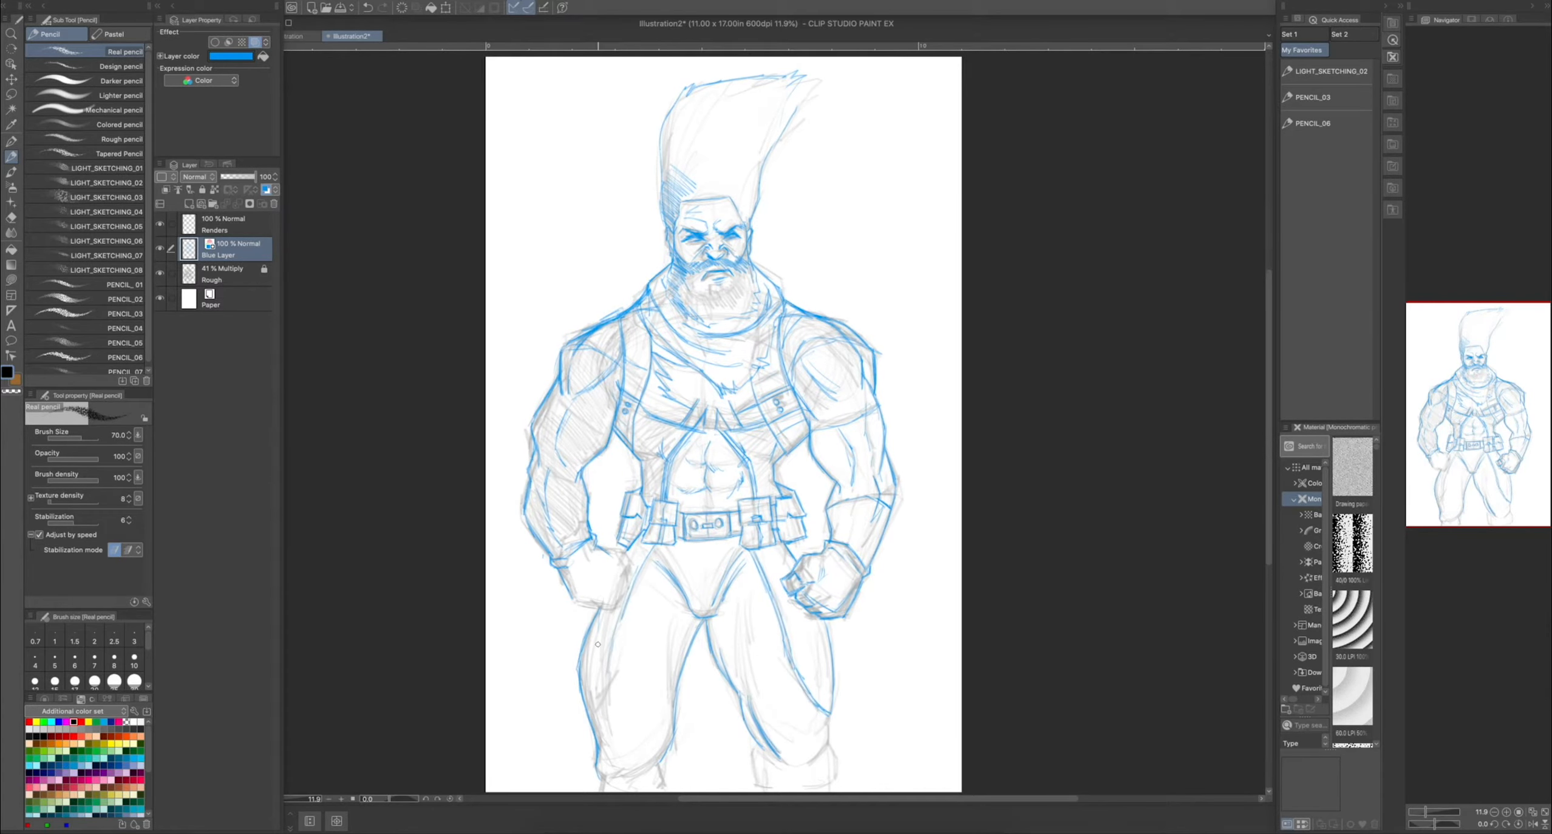
{"action": "mouse_move", "coordinate": [606, 552]}
{"action": "left_mouse_down"}
{"action": "mouse_move", "coordinate": [628, 581]}
{"action": "mouse_move", "coordinate": [596, 609]}
{"action": "mouse_move", "coordinate": [616, 612]}
{"action": "mouse_move", "coordinate": [612, 568]}
{"action": "mouse_move", "coordinate": [590, 576]}
{"action": "mouse_move", "coordinate": [592, 600]}
{"action": "mouse_move", "coordinate": [576, 561]}
{"action": "left_mouse_up"}
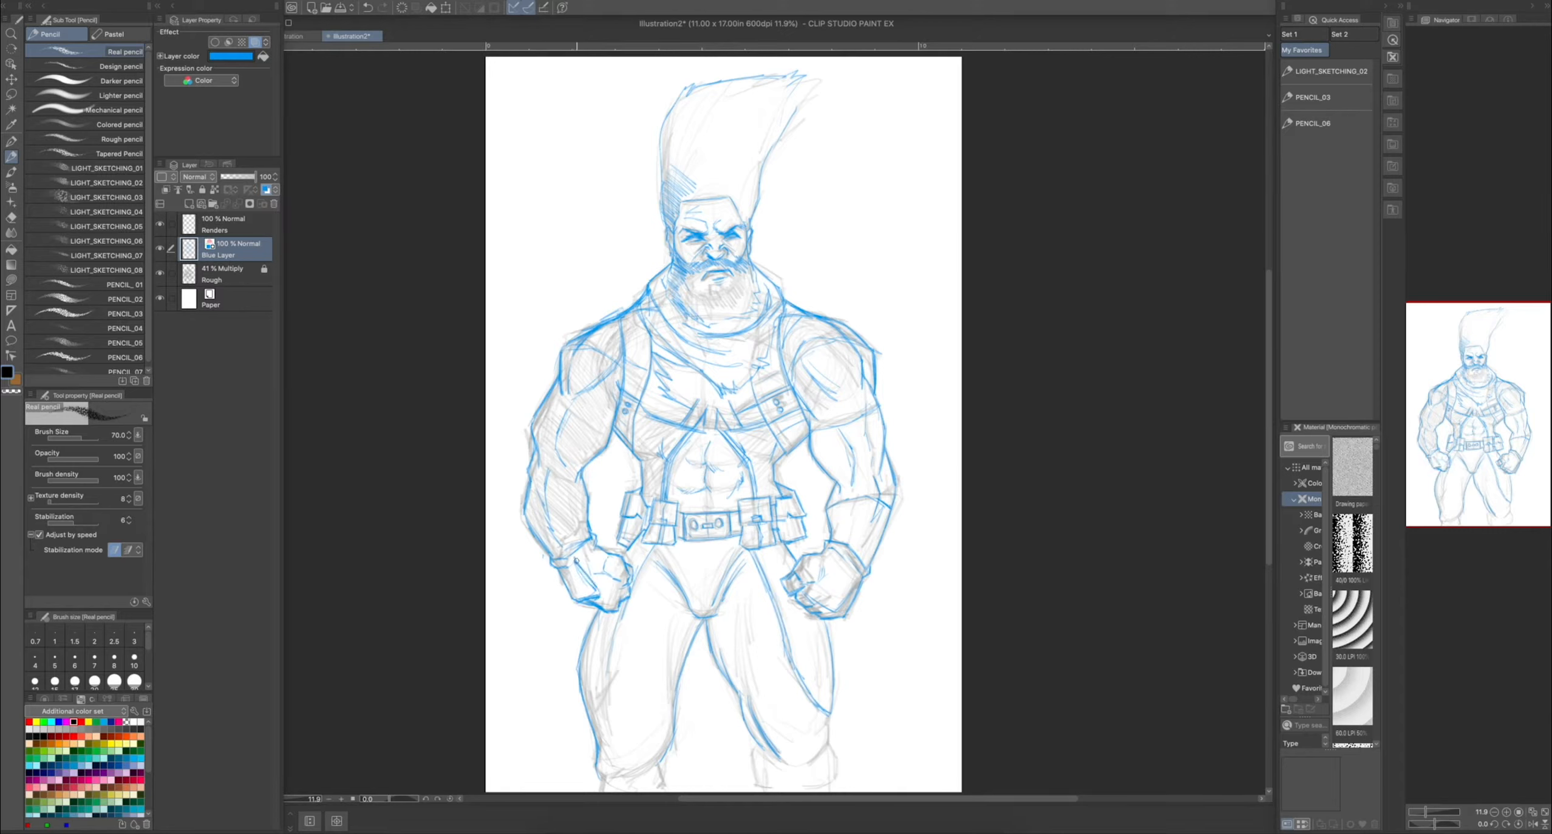
{"action": "mouse_move", "coordinate": [851, 558]}
{"action": "left_mouse_down"}
{"action": "mouse_move", "coordinate": [817, 610]}
{"action": "mouse_move", "coordinate": [834, 607]}
{"action": "left_mouse_up"}
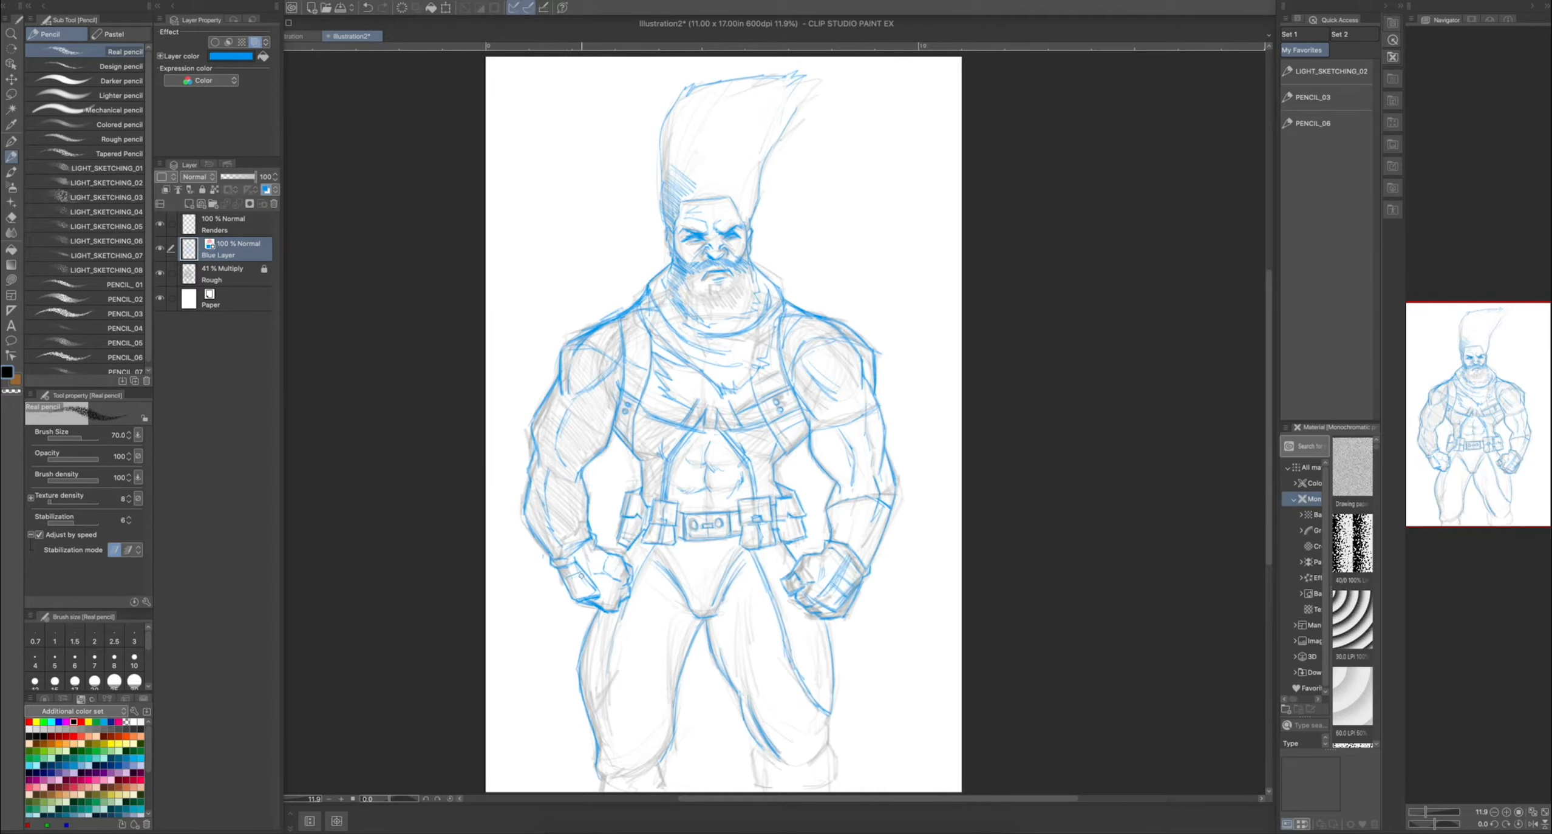
{"action": "left_click_drag", "start_coordinate": [562, 574], "coordinate": [585, 593]}
{"action": "mouse_move", "coordinate": [579, 555]}
{"action": "left_mouse_down"}
{"action": "mouse_move", "coordinate": [586, 580]}
{"action": "mouse_move", "coordinate": [579, 569]}
{"action": "left_mouse_up"}
- Sketch the inner thighs, hip creases and leg contours below the belt in blue
{"action": "left_click_drag", "start_coordinate": [687, 618], "coordinate": [691, 542]}
{"action": "left_click_drag", "start_coordinate": [678, 655], "coordinate": [631, 701]}
{"action": "left_click_drag", "start_coordinate": [624, 584], "coordinate": [601, 649]}
{"action": "left_click_drag", "start_coordinate": [616, 550], "coordinate": [610, 609]}
{"action": "left_click_drag", "start_coordinate": [678, 536], "coordinate": [673, 639]}
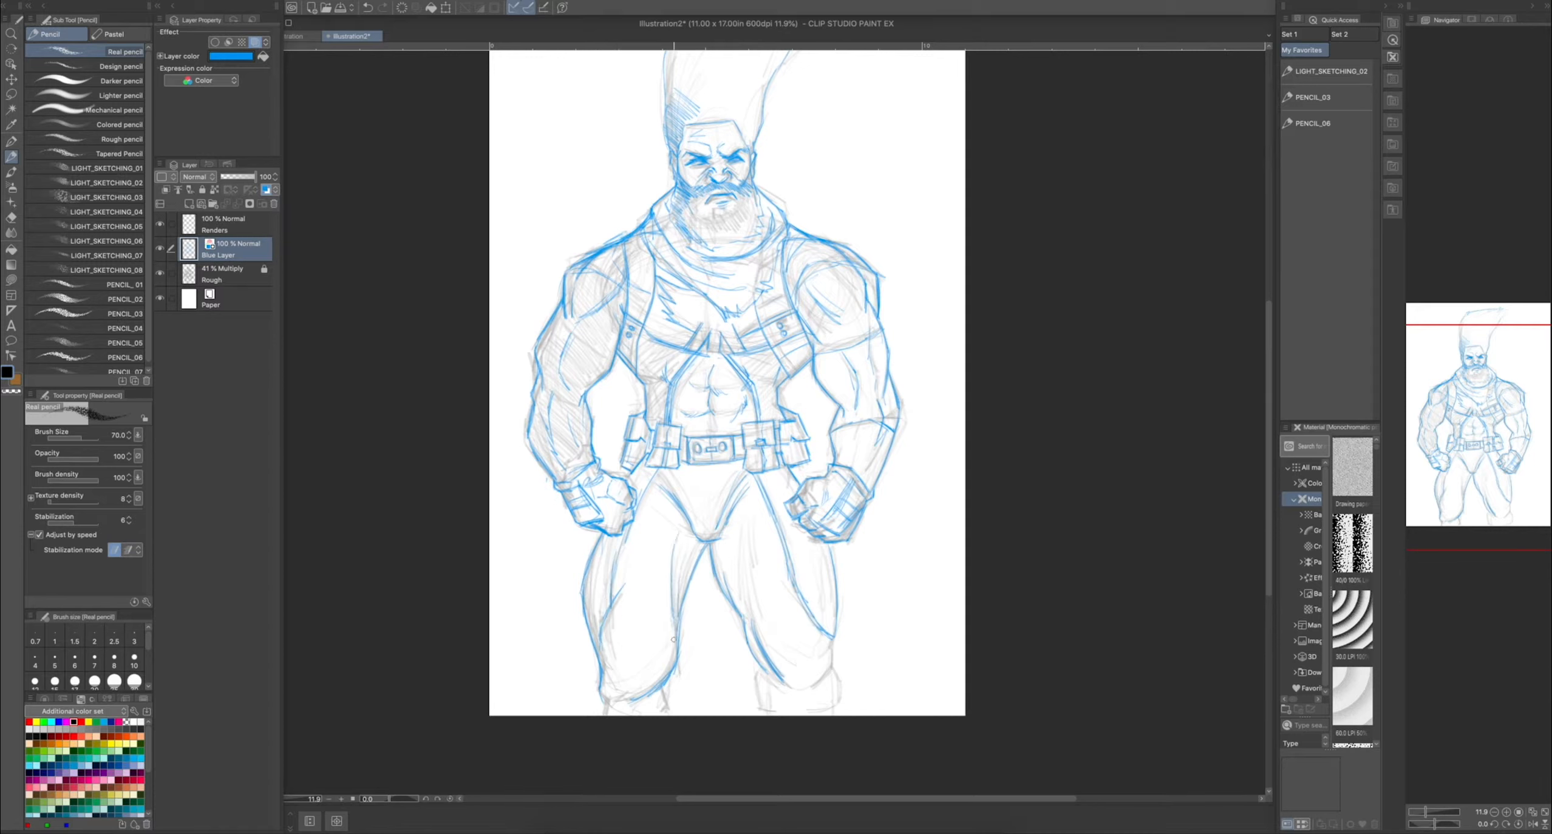
{"action": "mouse_move", "coordinate": [666, 473]}
{"action": "left_mouse_down"}
{"action": "mouse_move", "coordinate": [697, 498]}
{"action": "mouse_move", "coordinate": [736, 468]}
{"action": "left_mouse_up"}
- Sketch both knees and the lower-leg cuffs at the page's bottom edge, adding fold lines to the trousers
{"action": "mouse_move", "coordinate": [833, 637]}
{"action": "left_mouse_down"}
{"action": "mouse_move", "coordinate": [836, 665]}
{"action": "mouse_move", "coordinate": [815, 677]}
{"action": "left_mouse_up"}
{"action": "mouse_move", "coordinate": [816, 685]}
{"action": "left_mouse_down"}
{"action": "mouse_move", "coordinate": [793, 691]}
{"action": "mouse_move", "coordinate": [834, 706]}
{"action": "left_mouse_up"}
{"action": "left_click_drag", "start_coordinate": [760, 669], "coordinate": [756, 699]}
{"action": "left_click_drag", "start_coordinate": [834, 699], "coordinate": [756, 714]}
{"action": "left_click_drag", "start_coordinate": [770, 711], "coordinate": [837, 695]}
{"action": "left_click_drag", "start_coordinate": [663, 686], "coordinate": [667, 712]}
{"action": "left_click_drag", "start_coordinate": [601, 692], "coordinate": [609, 702]}
{"action": "left_click_drag", "start_coordinate": [613, 644], "coordinate": [619, 668]}
{"action": "left_click_drag", "start_coordinate": [618, 656], "coordinate": [613, 689]}
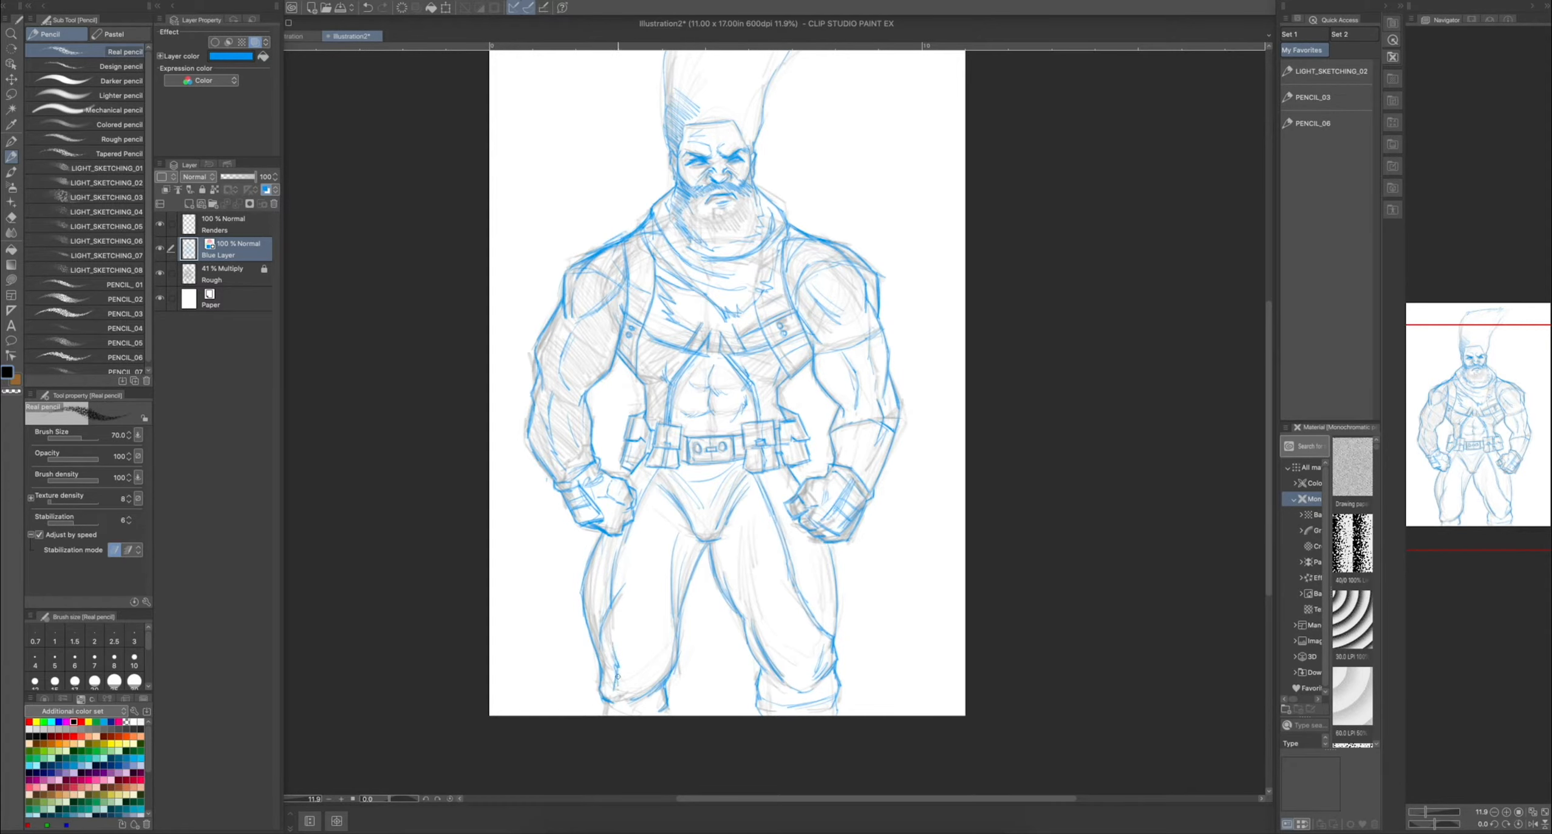
{"action": "left_click_drag", "start_coordinate": [662, 557], "coordinate": [660, 612]}
- Change the Blue Layer's layer color to a darker blue
{"action": "scroll", "coordinate": [728, 410], "scroll_direction": "up", "scroll_amount": 3}
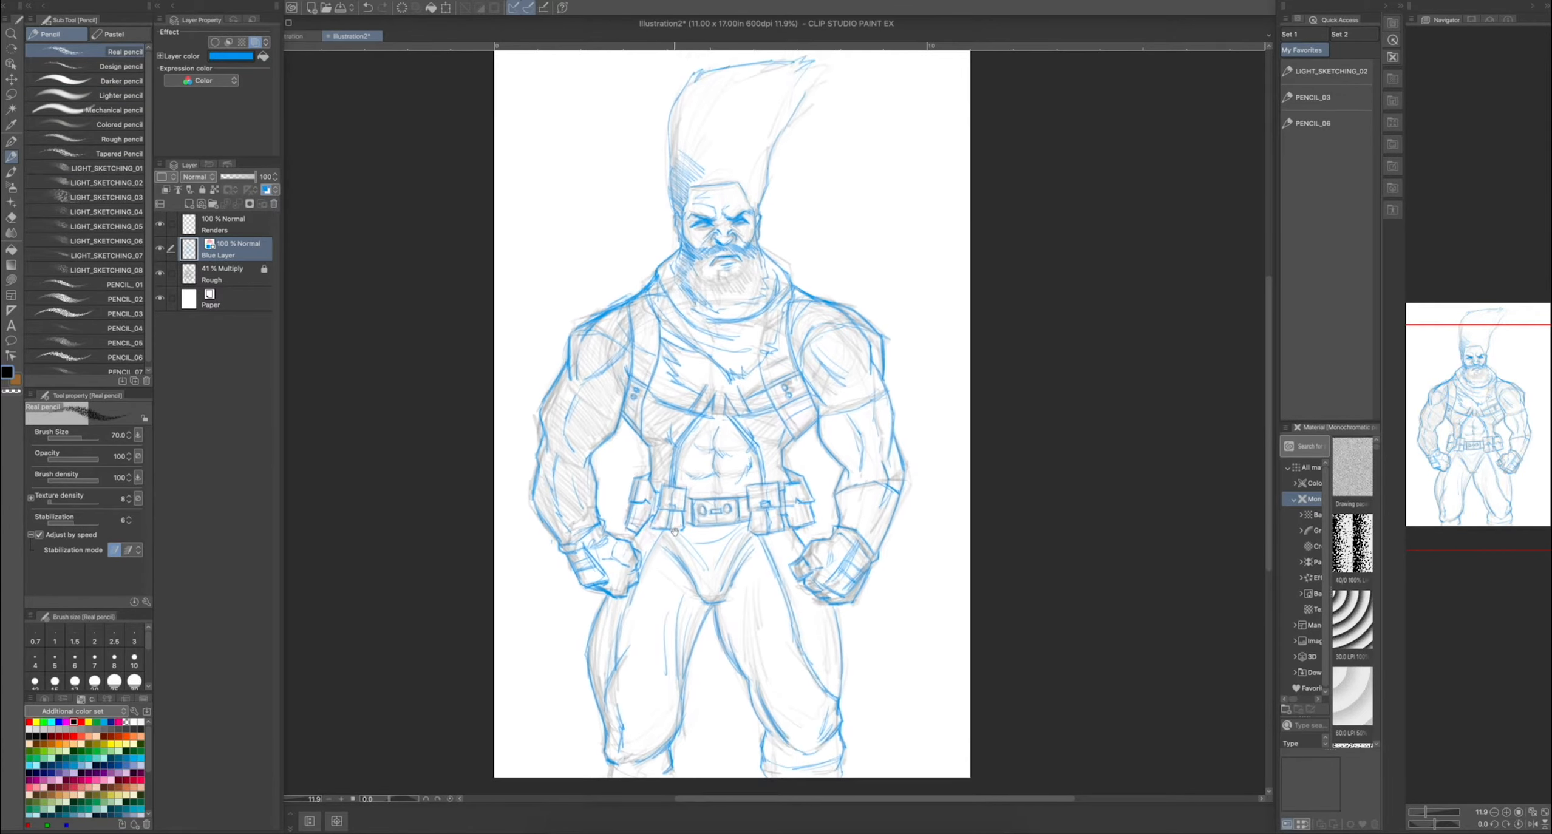
{"action": "left_click", "coordinate": [93, 285]}
{"action": "left_click", "coordinate": [238, 57]}
{"action": "left_click", "coordinate": [405, 543]}
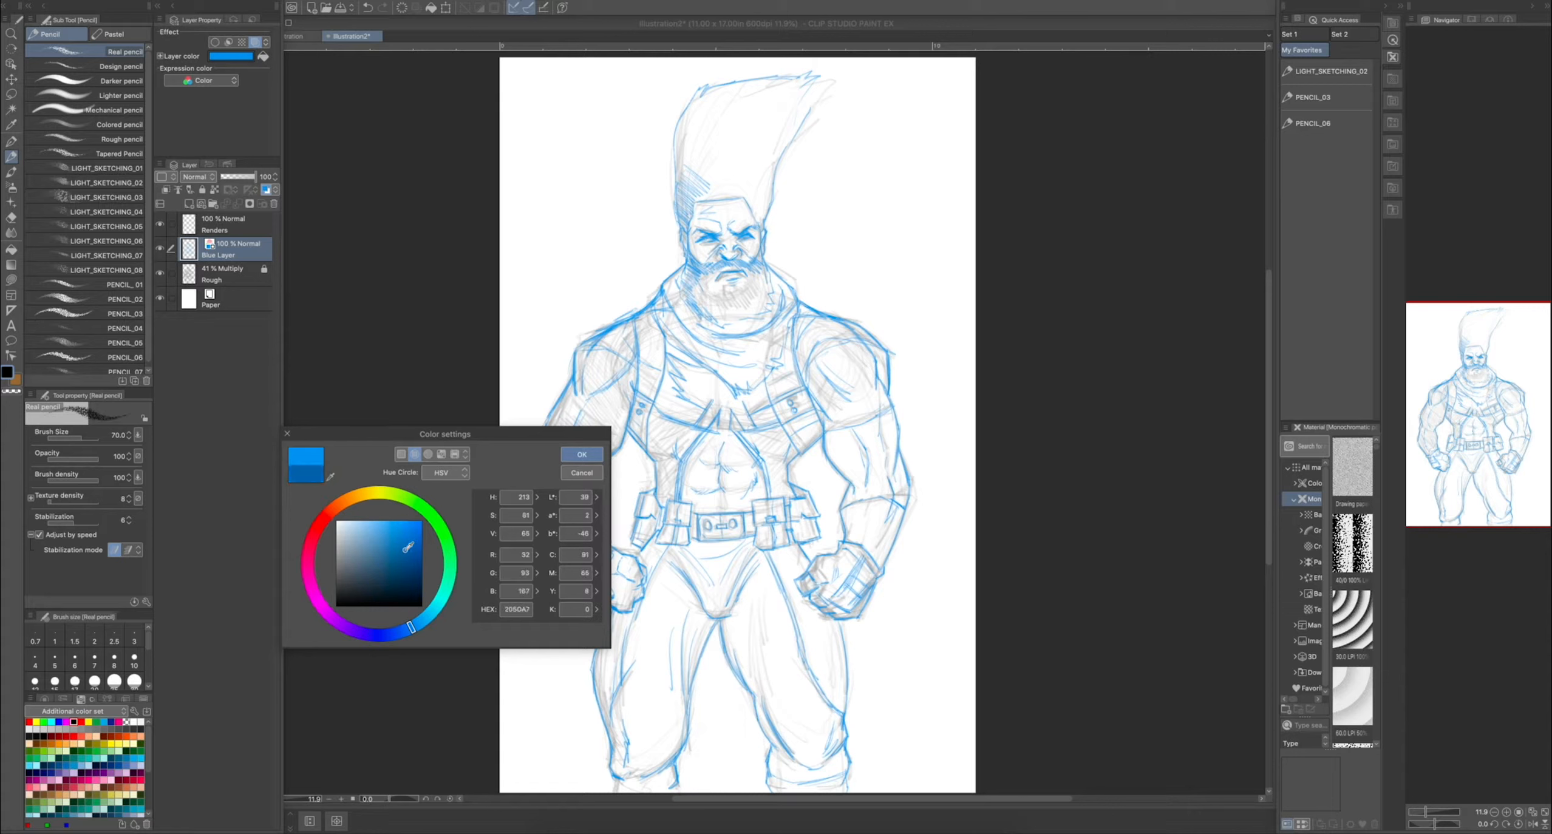
{"action": "left_click", "coordinate": [407, 549]}
{"action": "left_click", "coordinate": [581, 453]}
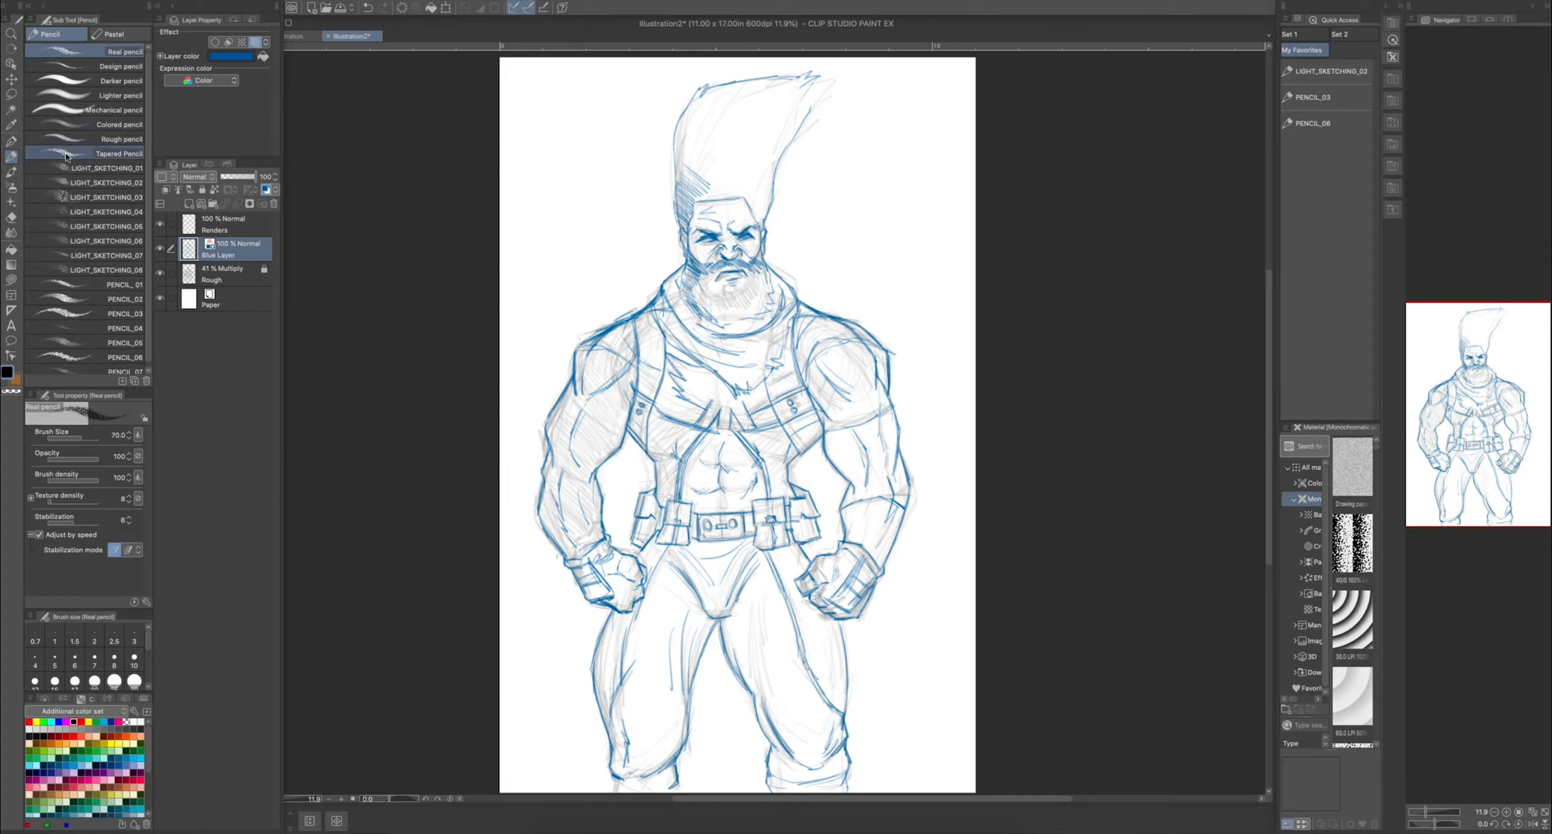
- Switch to the Darker pencil and undo the Blue Layer's color change
{"action": "left_click", "coordinate": [84, 81]}
{"action": "key", "text": "super+z"}
- Enable the layer color effect on the Renders layer and set its color to a dark red
{"action": "left_click", "coordinate": [234, 224]}
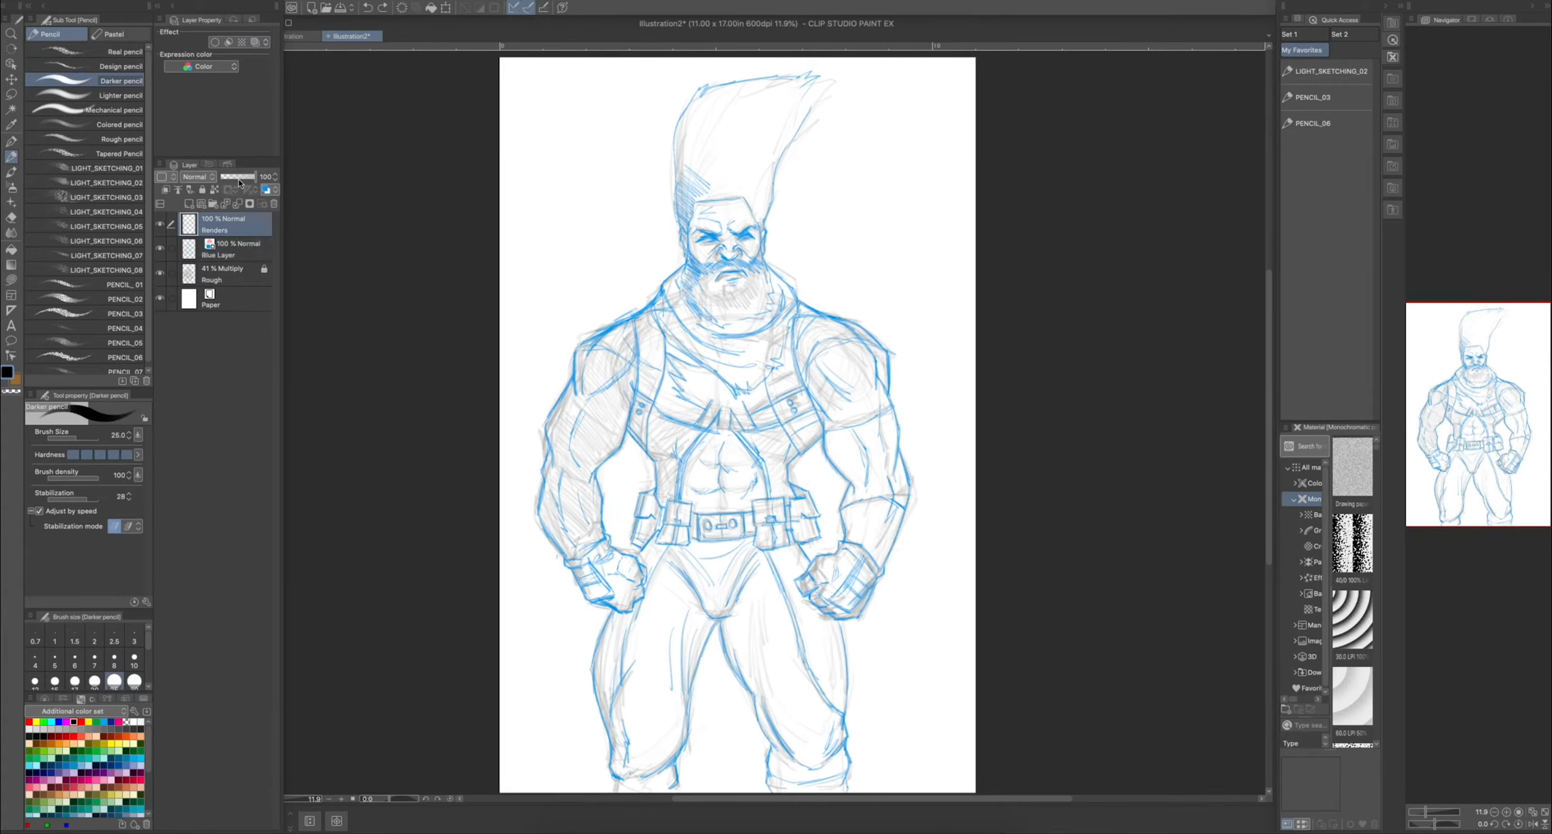
{"action": "left_click", "coordinate": [255, 42]}
{"action": "left_click", "coordinate": [231, 56]}
{"action": "left_click", "coordinate": [317, 527]}
{"action": "left_click", "coordinate": [408, 539]}
{"action": "left_click", "coordinate": [411, 549]}
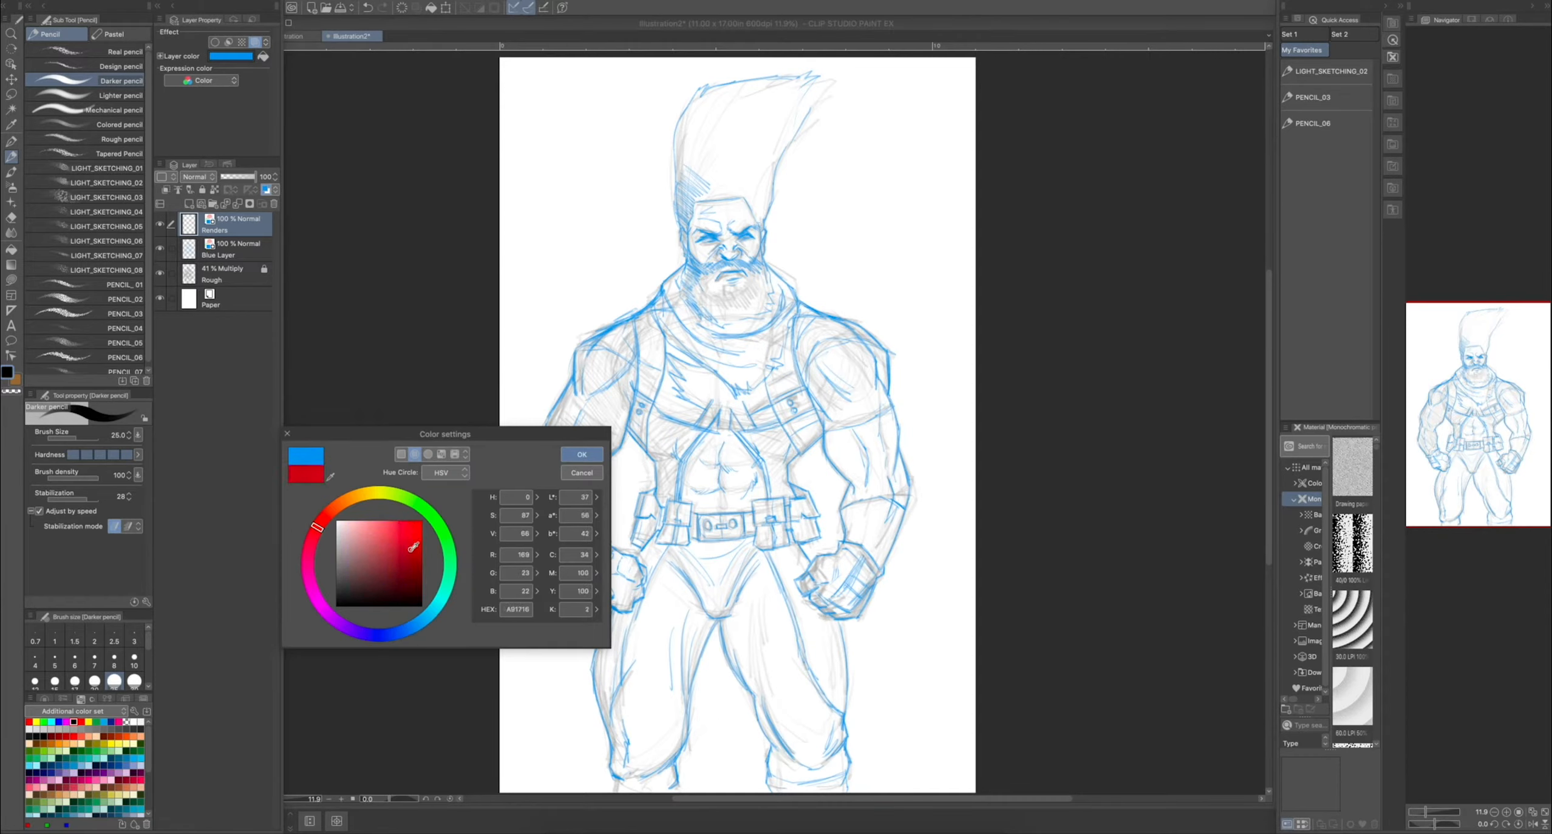
{"action": "left_click", "coordinate": [581, 453]}
- Try a short pencil stroke on the arm, undo it, and enlarge the brush size to 45
{"action": "left_click_drag", "start_coordinate": [566, 478], "coordinate": [579, 508]}
{"action": "key", "text": "super+z"}
{"action": "left_click_drag", "start_coordinate": [823, 432], "coordinate": [825, 446]}
{"action": "key", "text": "bracketright"}
{"action": "key", "text": "bracketright"}
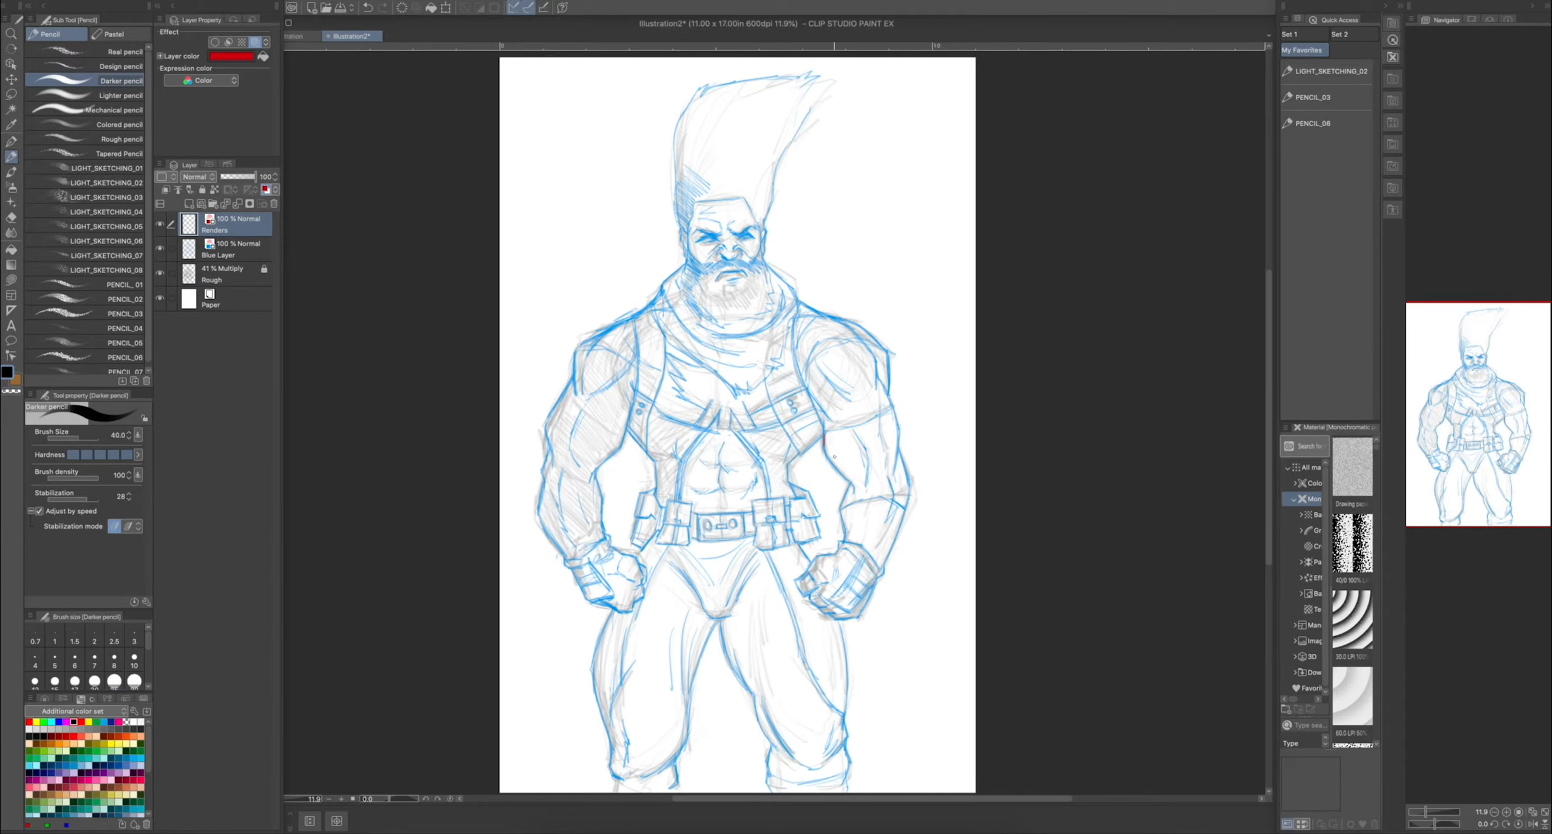
- Outline the character's left forearm, wristband and fist in red on the Renders layer with brush size 40
{"action": "mouse_move", "coordinate": [894, 412]}
{"action": "left_mouse_down"}
{"action": "mouse_move", "coordinate": [906, 512]}
{"action": "mouse_move", "coordinate": [841, 487]}
{"action": "mouse_move", "coordinate": [868, 478]}
{"action": "mouse_move", "coordinate": [886, 526]}
{"action": "mouse_move", "coordinate": [845, 507]}
{"action": "mouse_move", "coordinate": [843, 543]}
{"action": "mouse_move", "coordinate": [884, 559]}
{"action": "mouse_move", "coordinate": [877, 576]}
{"action": "mouse_move", "coordinate": [887, 561]}
{"action": "left_mouse_up"}
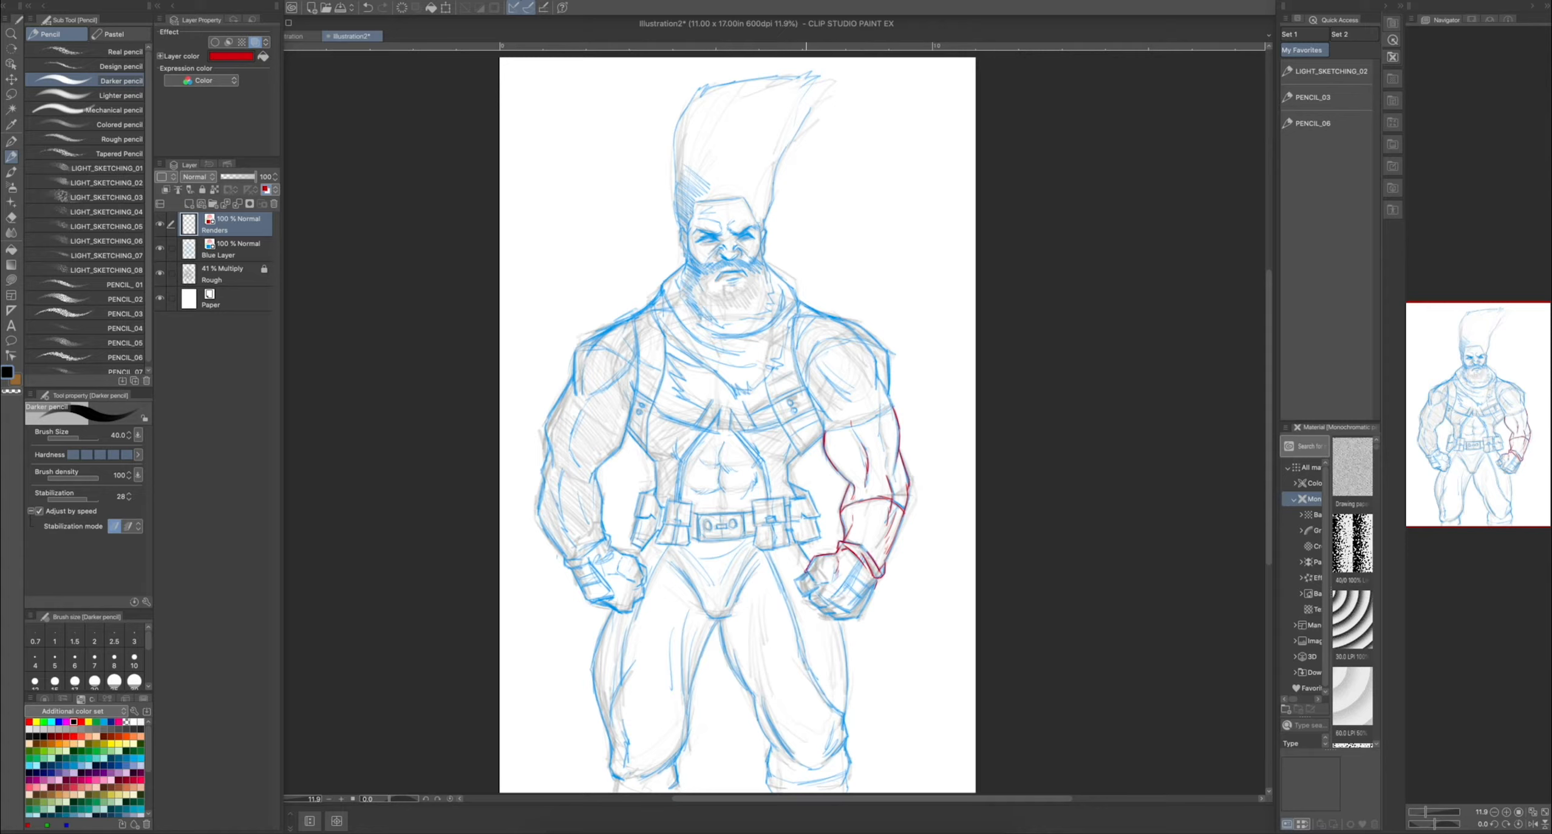
{"action": "mouse_move", "coordinate": [816, 571]}
{"action": "left_mouse_down"}
{"action": "mouse_move", "coordinate": [808, 595]}
{"action": "mouse_move", "coordinate": [837, 619]}
{"action": "mouse_move", "coordinate": [859, 609]}
{"action": "left_mouse_up"}
- Outline the character's right arm and fist, plus the adjacent torso side and belt pouch, in red
{"action": "mouse_move", "coordinate": [628, 402]}
{"action": "left_mouse_down"}
{"action": "mouse_move", "coordinate": [590, 483]}
{"action": "mouse_move", "coordinate": [602, 521]}
{"action": "left_mouse_up"}
{"action": "mouse_move", "coordinate": [549, 450]}
{"action": "left_mouse_down"}
{"action": "mouse_move", "coordinate": [540, 468]}
{"action": "mouse_move", "coordinate": [581, 478]}
{"action": "left_mouse_up"}
{"action": "left_click_drag", "start_coordinate": [577, 490], "coordinate": [579, 557]}
{"action": "mouse_move", "coordinate": [606, 547]}
{"action": "left_mouse_down"}
{"action": "mouse_move", "coordinate": [576, 566]}
{"action": "mouse_move", "coordinate": [588, 602]}
{"action": "mouse_move", "coordinate": [613, 600]}
{"action": "mouse_move", "coordinate": [594, 565]}
{"action": "mouse_move", "coordinate": [639, 564]}
{"action": "mouse_move", "coordinate": [635, 605]}
{"action": "mouse_move", "coordinate": [691, 582]}
{"action": "left_mouse_up"}
{"action": "left_click_drag", "start_coordinate": [654, 464], "coordinate": [655, 489]}
{"action": "left_click_drag", "start_coordinate": [626, 432], "coordinate": [647, 455]}
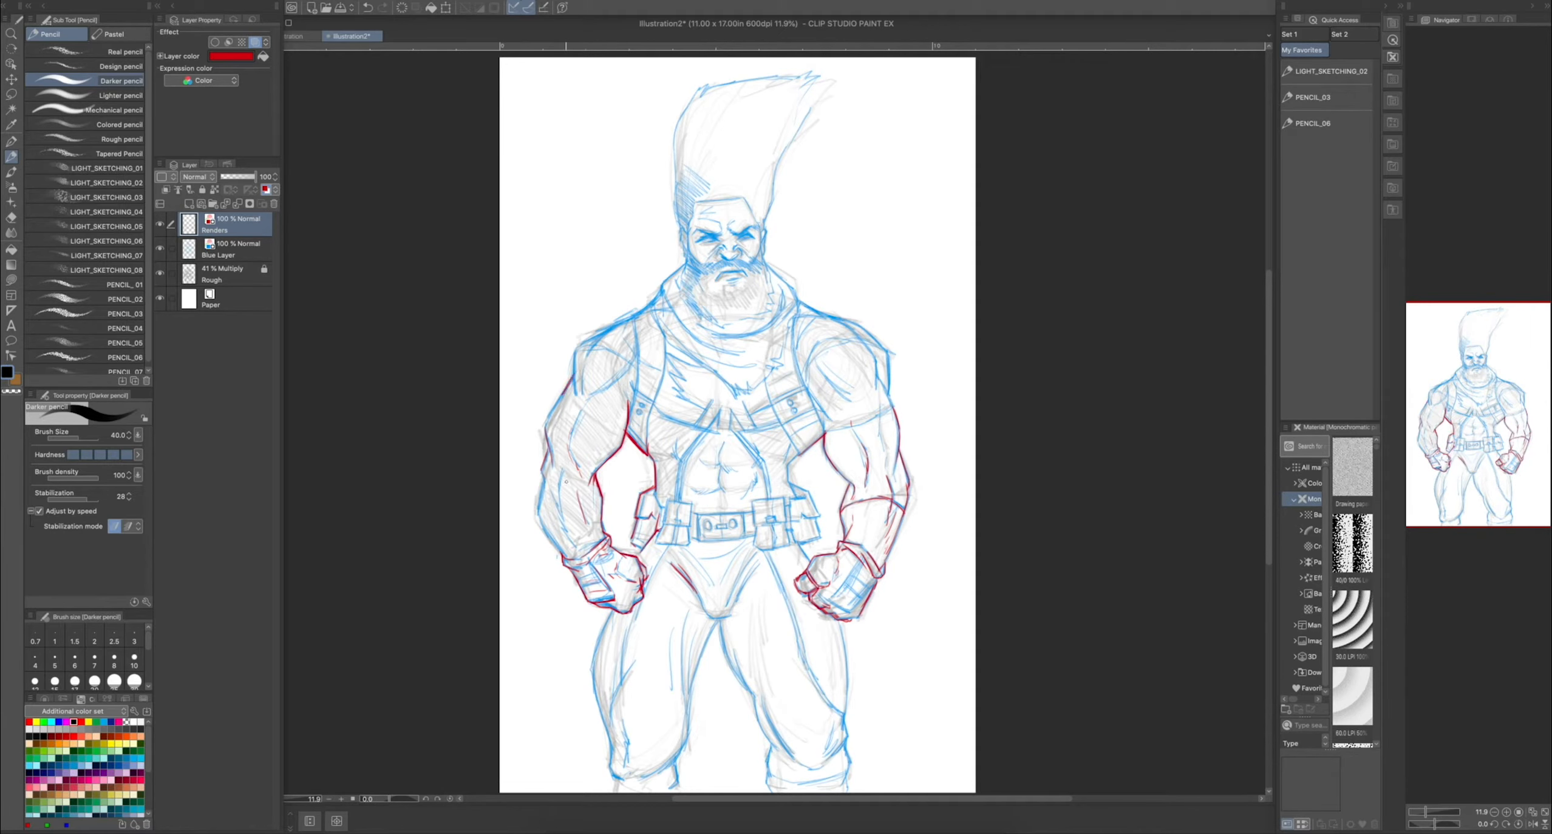
- Flip the canvas horizontally to check the figure and outline the character's left shoulder and upper arm in red
{"action": "key", "text": "h"}
{"action": "key", "text": "h"}
{"action": "key", "text": "h"}
{"action": "left_click_drag", "start_coordinate": [686, 321], "coordinate": [636, 430]}
{"action": "key", "text": "h"}
{"action": "key", "text": "h"}
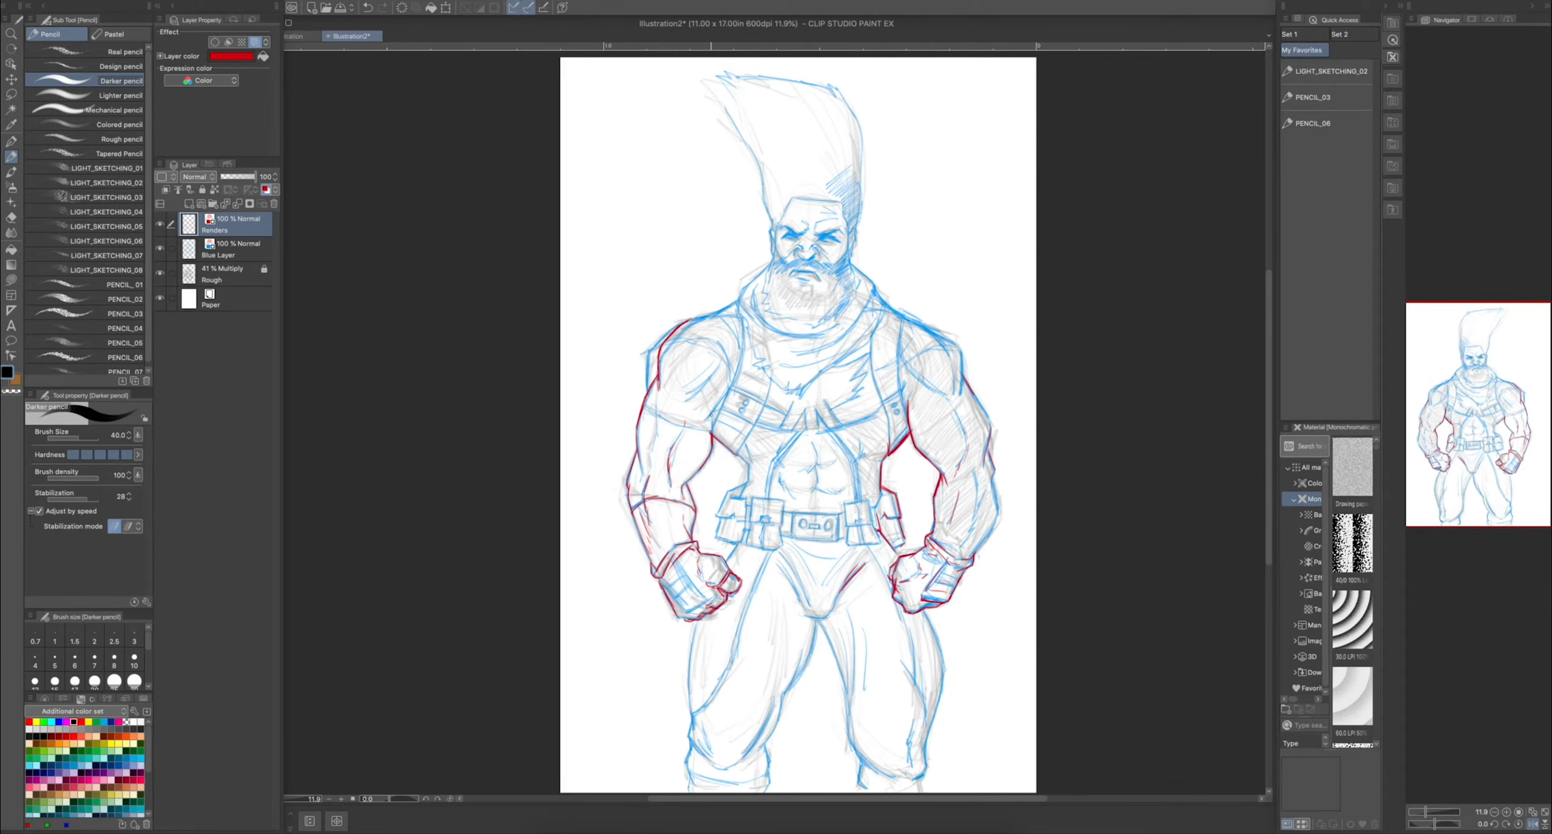
{"action": "mouse_move", "coordinate": [728, 391]}
{"action": "left_mouse_down"}
{"action": "mouse_move", "coordinate": [712, 429]}
{"action": "mouse_move", "coordinate": [650, 449]}
{"action": "left_mouse_up"}
- Outline the character's right shoulder and upper arm and the slopes from neck to shoulders in red
{"action": "left_click_drag", "start_coordinate": [918, 325], "coordinate": [965, 377]}
{"action": "mouse_move", "coordinate": [930, 328]}
{"action": "left_mouse_down"}
{"action": "mouse_move", "coordinate": [962, 372]}
{"action": "mouse_move", "coordinate": [960, 350]}
{"action": "mouse_move", "coordinate": [983, 411]}
{"action": "left_mouse_up"}
{"action": "left_click_drag", "start_coordinate": [879, 297], "coordinate": [909, 321]}
{"action": "left_click_drag", "start_coordinate": [908, 314], "coordinate": [901, 334]}
{"action": "left_click_drag", "start_coordinate": [736, 299], "coordinate": [707, 314]}
- Outline both legs in red, covering the inner and outer thighs, knees and hip crease
{"action": "left_click_drag", "start_coordinate": [816, 622], "coordinate": [768, 740]}
{"action": "left_click_drag", "start_coordinate": [823, 622], "coordinate": [847, 712]}
{"action": "mouse_move", "coordinate": [922, 609]}
{"action": "left_mouse_down"}
{"action": "mouse_move", "coordinate": [931, 726]}
{"action": "mouse_move", "coordinate": [903, 785]}
{"action": "left_mouse_up"}
{"action": "left_click_drag", "start_coordinate": [688, 716], "coordinate": [714, 762]}
{"action": "left_click_drag", "start_coordinate": [692, 734], "coordinate": [688, 710]}
{"action": "left_click_drag", "start_coordinate": [695, 622], "coordinate": [686, 772]}
{"action": "left_click_drag", "start_coordinate": [759, 733], "coordinate": [768, 772]}
{"action": "left_click_drag", "start_coordinate": [799, 573], "coordinate": [785, 597]}
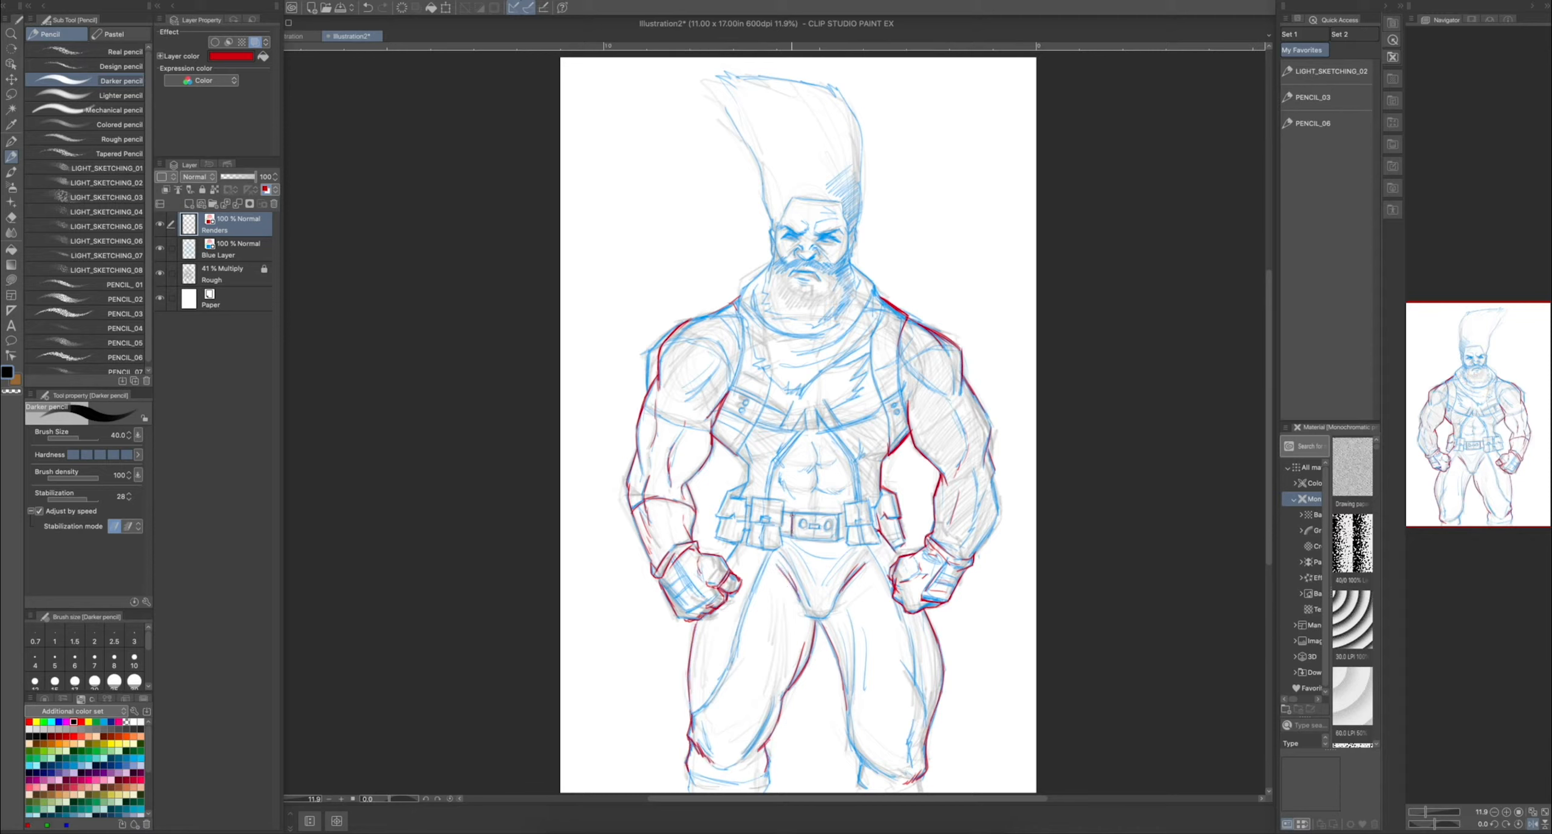
- Outline the belt buckle's edge and the vest opening around the abdomen in red
{"action": "left_click_drag", "start_coordinate": [839, 515], "coordinate": [845, 541]}
{"action": "left_click_drag", "start_coordinate": [801, 432], "coordinate": [770, 494]}
{"action": "left_click_drag", "start_coordinate": [828, 430], "coordinate": [855, 461]}
{"action": "left_click_drag", "start_coordinate": [855, 461], "coordinate": [858, 501]}
{"action": "left_click_drag", "start_coordinate": [787, 442], "coordinate": [770, 467]}
- Outline the facial features, ears and beard in red, and both sides of the tall hair in the unflipped view
{"action": "left_click_drag", "start_coordinate": [803, 256], "coordinate": [748, 497]}
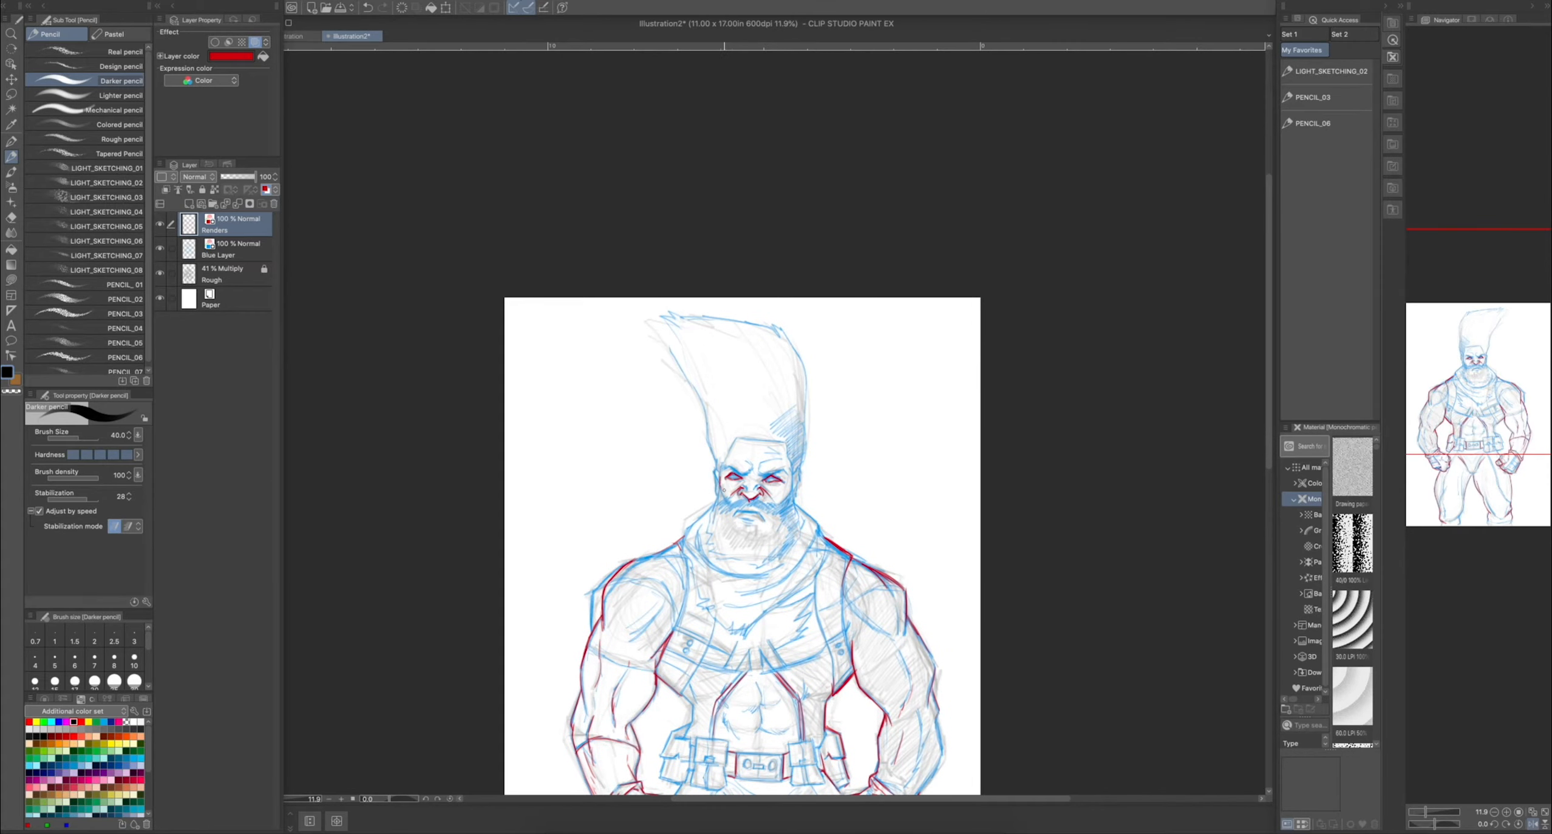
{"action": "left_click_drag", "start_coordinate": [796, 495], "coordinate": [801, 517]}
{"action": "mouse_move", "coordinate": [704, 504]}
{"action": "left_mouse_down"}
{"action": "mouse_move", "coordinate": [726, 558]}
{"action": "mouse_move", "coordinate": [759, 566]}
{"action": "mouse_move", "coordinate": [799, 544]}
{"action": "mouse_move", "coordinate": [758, 568]}
{"action": "left_mouse_up"}
{"action": "key", "text": "h"}
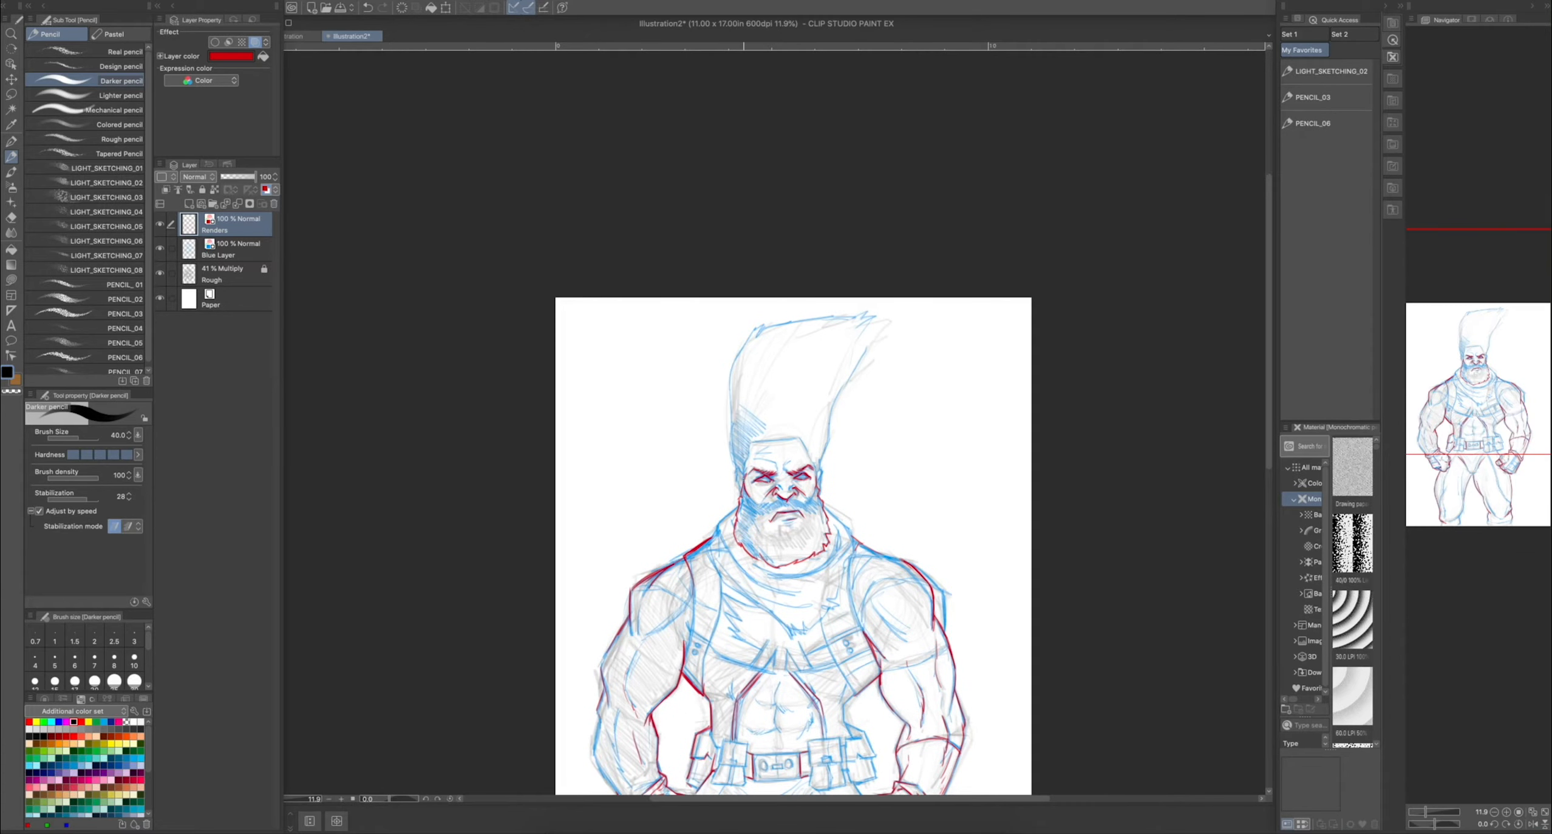
{"action": "mouse_move", "coordinate": [818, 469]}
{"action": "left_mouse_down"}
{"action": "mouse_move", "coordinate": [821, 487]}
{"action": "mouse_move", "coordinate": [726, 376]}
{"action": "mouse_move", "coordinate": [746, 348]}
{"action": "left_mouse_up"}
{"action": "mouse_move", "coordinate": [828, 471]}
{"action": "left_mouse_down"}
{"action": "mouse_move", "coordinate": [821, 444]}
{"action": "mouse_move", "coordinate": [865, 357]}
{"action": "left_mouse_up"}
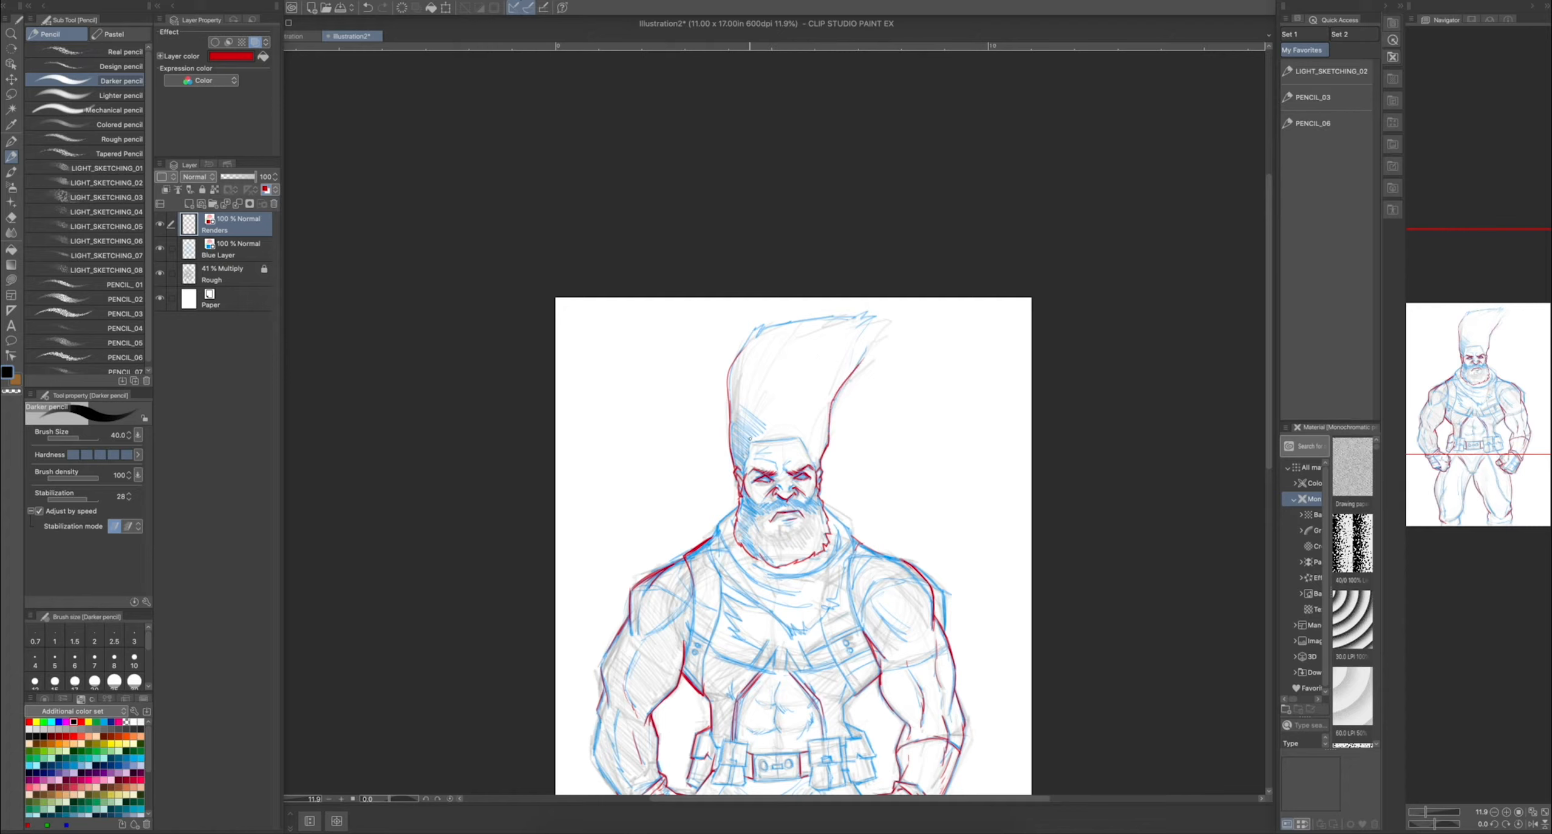
- Outline the scarf around the neck in red, including its folds and ragged lower edge over the chest
{"action": "mouse_move", "coordinate": [738, 503]}
{"action": "left_mouse_down"}
{"action": "mouse_move", "coordinate": [717, 542]}
{"action": "mouse_move", "coordinate": [802, 599]}
{"action": "mouse_move", "coordinate": [830, 556]}
{"action": "left_mouse_up"}
{"action": "mouse_move", "coordinate": [714, 530]}
{"action": "left_mouse_down"}
{"action": "mouse_move", "coordinate": [716, 558]}
{"action": "mouse_move", "coordinate": [754, 593]}
{"action": "left_mouse_up"}
{"action": "mouse_move", "coordinate": [714, 552]}
{"action": "left_mouse_down"}
{"action": "mouse_move", "coordinate": [782, 626]}
{"action": "mouse_move", "coordinate": [818, 630]}
{"action": "left_mouse_up"}
{"action": "mouse_move", "coordinate": [827, 505]}
{"action": "left_mouse_down"}
{"action": "mouse_move", "coordinate": [852, 535]}
{"action": "mouse_move", "coordinate": [837, 623]}
{"action": "mouse_move", "coordinate": [814, 632]}
{"action": "mouse_move", "coordinate": [854, 692]}
{"action": "left_mouse_up"}
- Outline the vest's shoulder strap and its small buckles on the character's right side in red
{"action": "left_click_drag", "start_coordinate": [722, 574], "coordinate": [702, 689]}
{"action": "left_click_drag", "start_coordinate": [695, 578], "coordinate": [692, 653]}
{"action": "mouse_move", "coordinate": [695, 641]}
{"action": "left_mouse_down"}
{"action": "mouse_move", "coordinate": [710, 632]}
{"action": "mouse_move", "coordinate": [699, 684]}
{"action": "left_mouse_up"}
{"action": "left_click_drag", "start_coordinate": [715, 603], "coordinate": [700, 612]}
{"action": "left_click_drag", "start_coordinate": [698, 559], "coordinate": [698, 643]}
{"action": "left_click_drag", "start_coordinate": [716, 547], "coordinate": [709, 627]}
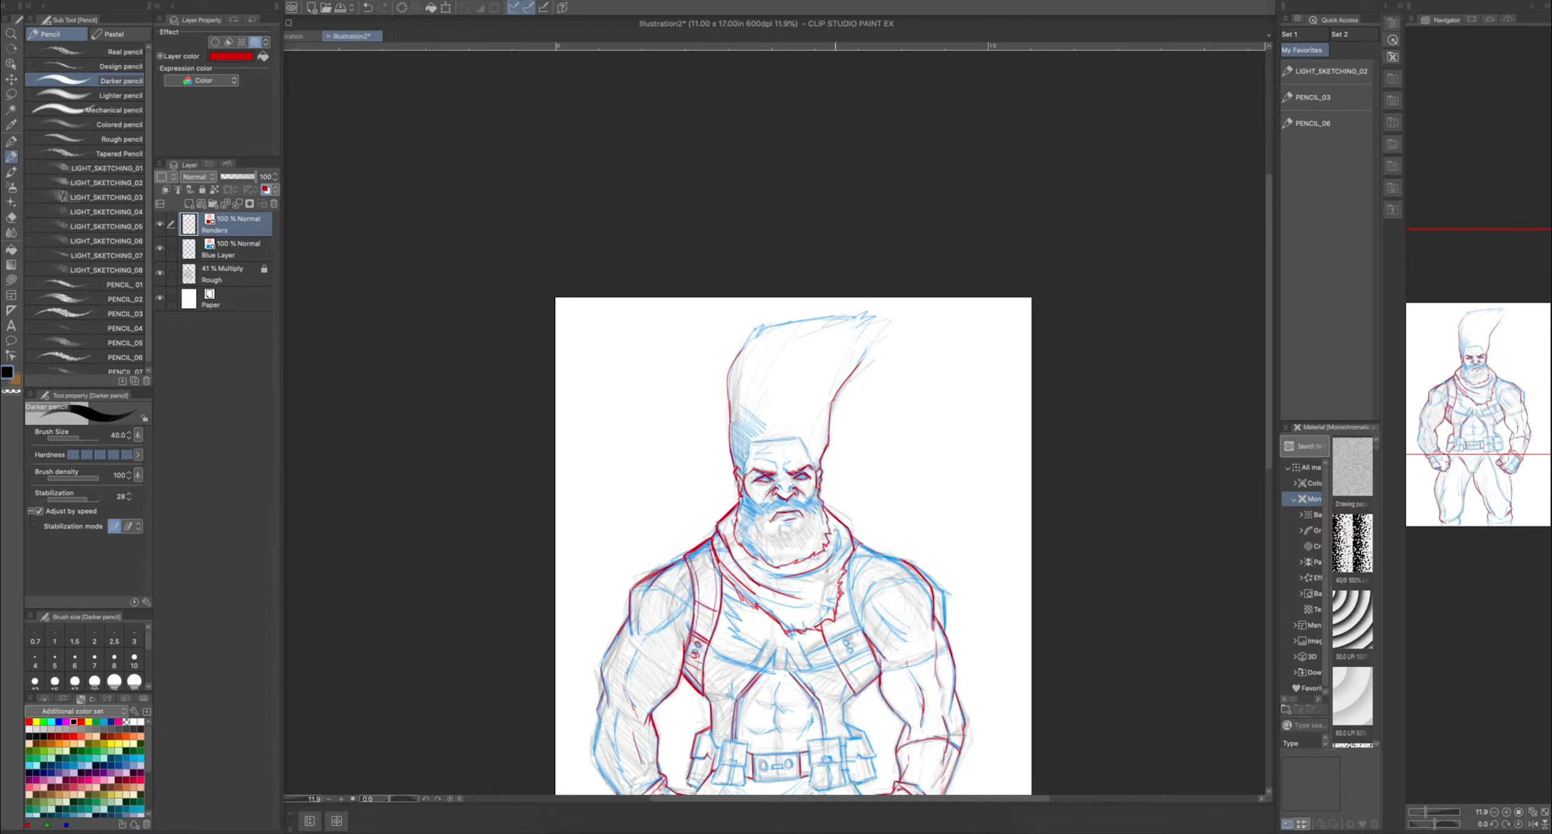
- Outline the opposite vest strap, chest band, pectoral creases and jagged scarf shadows in red
{"action": "left_click_drag", "start_coordinate": [848, 570], "coordinate": [850, 608]}
{"action": "mouse_move", "coordinate": [868, 619]}
{"action": "left_mouse_down"}
{"action": "mouse_move", "coordinate": [852, 643]}
{"action": "mouse_move", "coordinate": [828, 644]}
{"action": "mouse_move", "coordinate": [838, 663]}
{"action": "mouse_move", "coordinate": [748, 665]}
{"action": "left_mouse_up"}
{"action": "left_click_drag", "start_coordinate": [816, 643], "coordinate": [801, 667]}
{"action": "left_click_drag", "start_coordinate": [772, 639], "coordinate": [734, 648]}
{"action": "left_click_drag", "start_coordinate": [753, 648], "coordinate": [722, 635]}
{"action": "left_click_drag", "start_coordinate": [742, 590], "coordinate": [724, 622]}
{"action": "left_click_drag", "start_coordinate": [742, 609], "coordinate": [721, 631]}
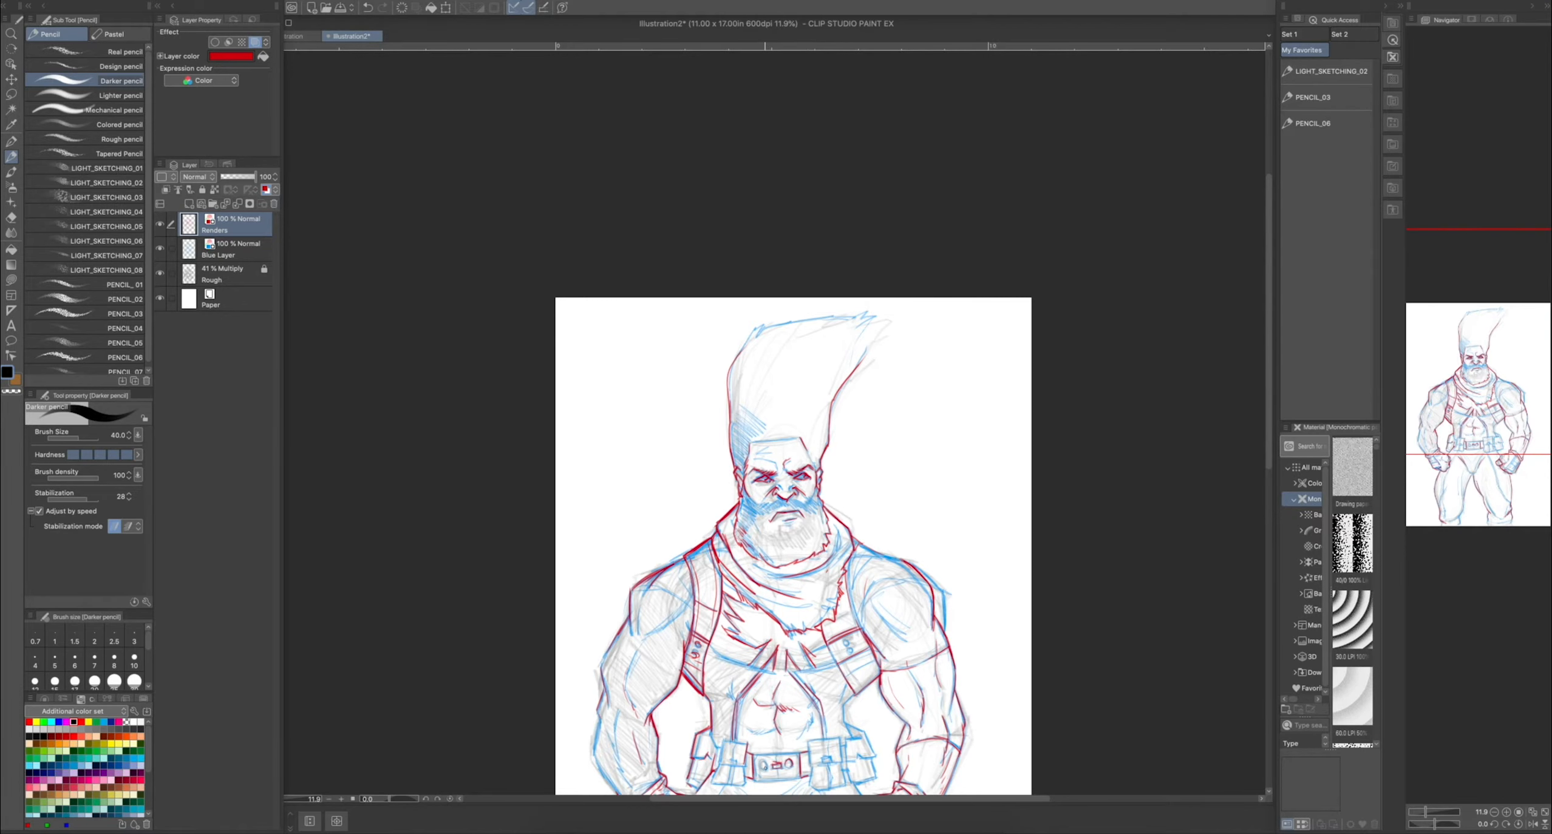
{"action": "scroll", "coordinate": [789, 425], "scroll_direction": "down", "scroll_amount": 5}
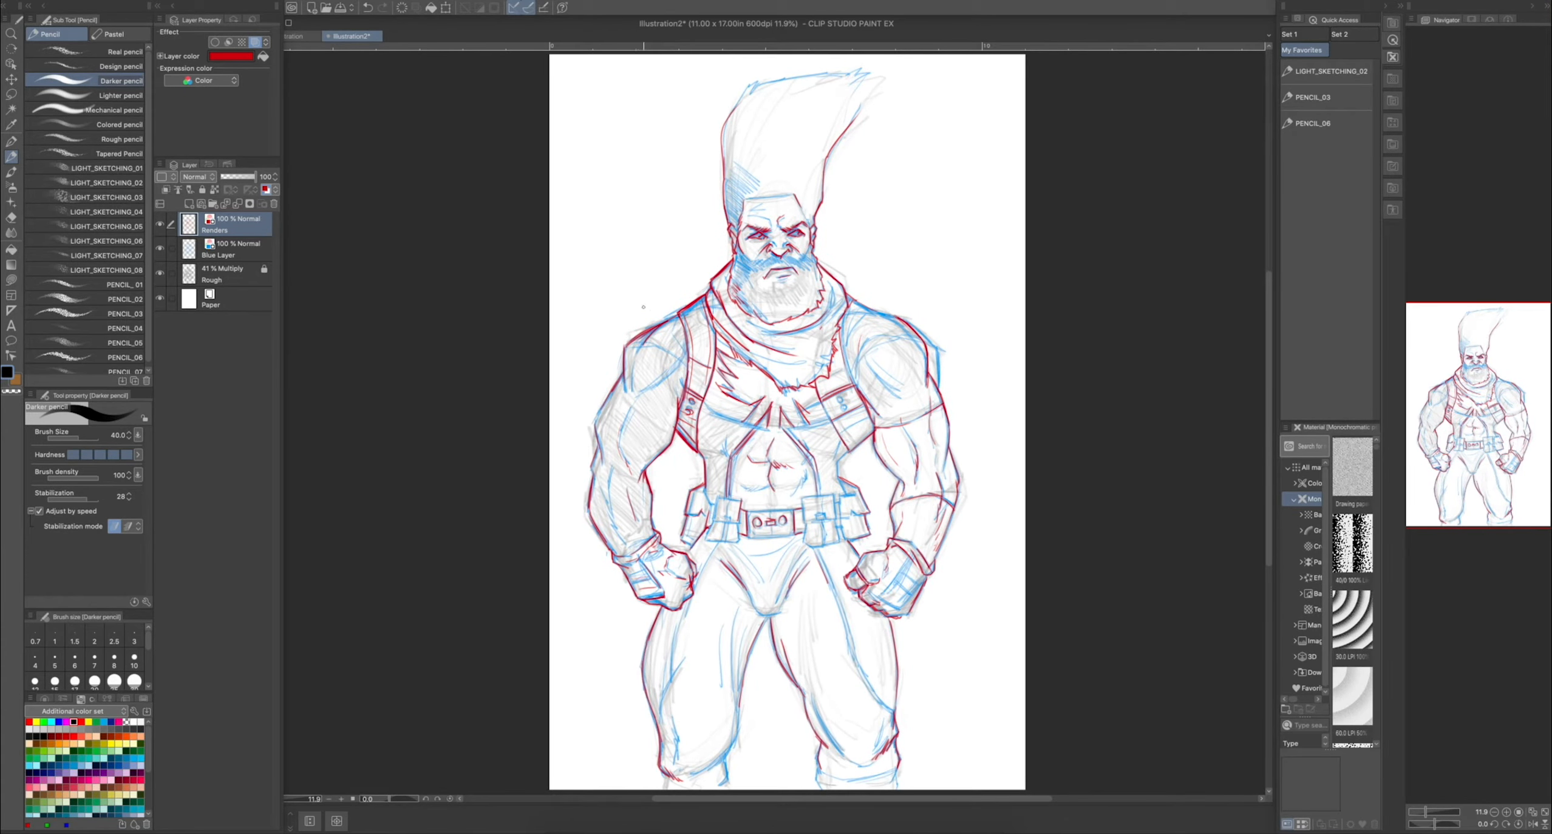
{"action": "key", "text": "ctrl+z"}
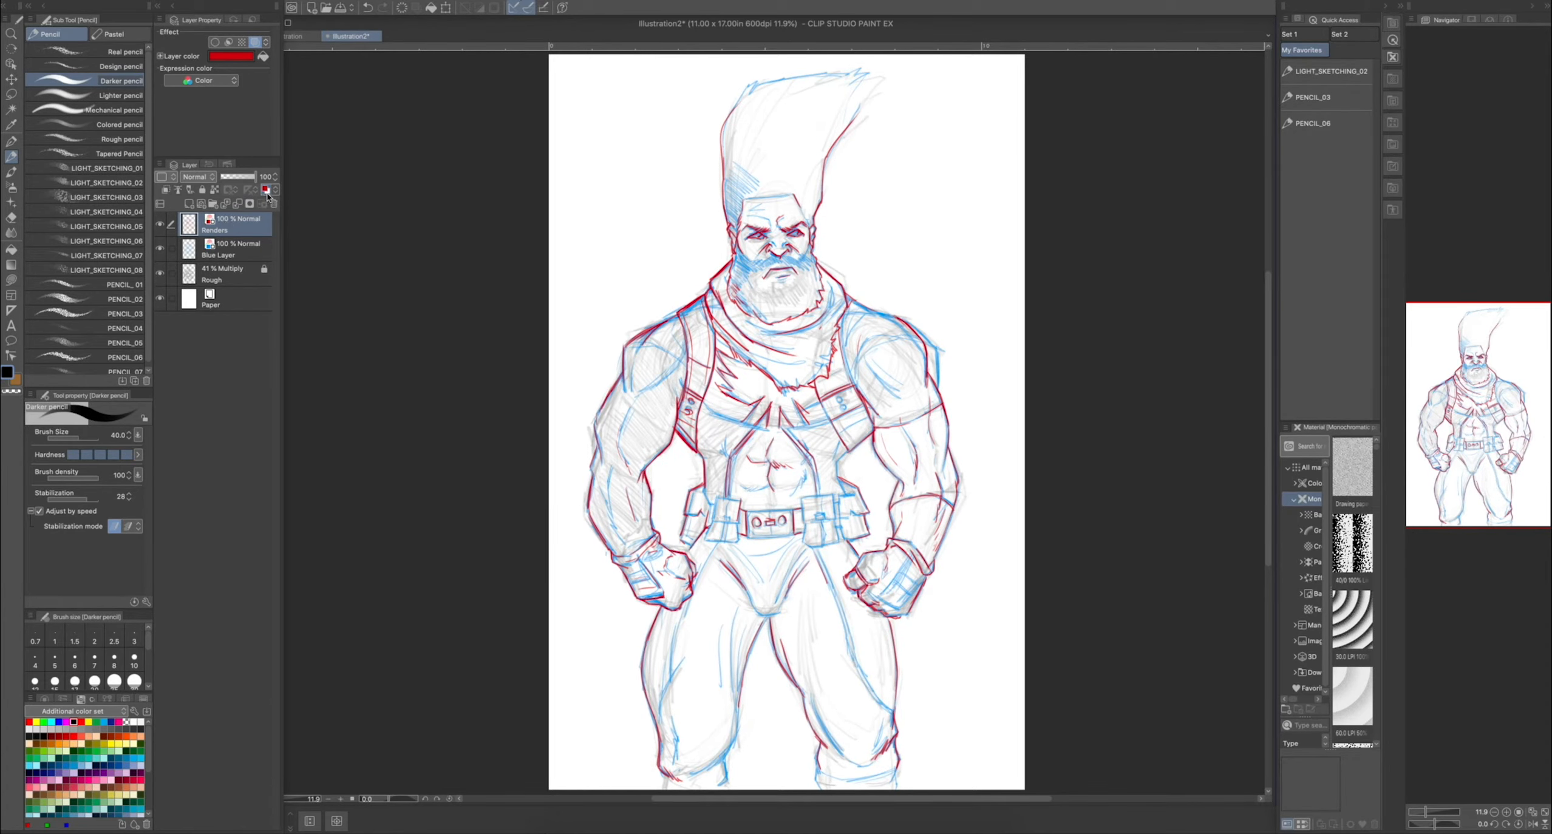
- Add a new layer above Renders and turn on its blue layer color
{"action": "left_click", "coordinate": [188, 204]}
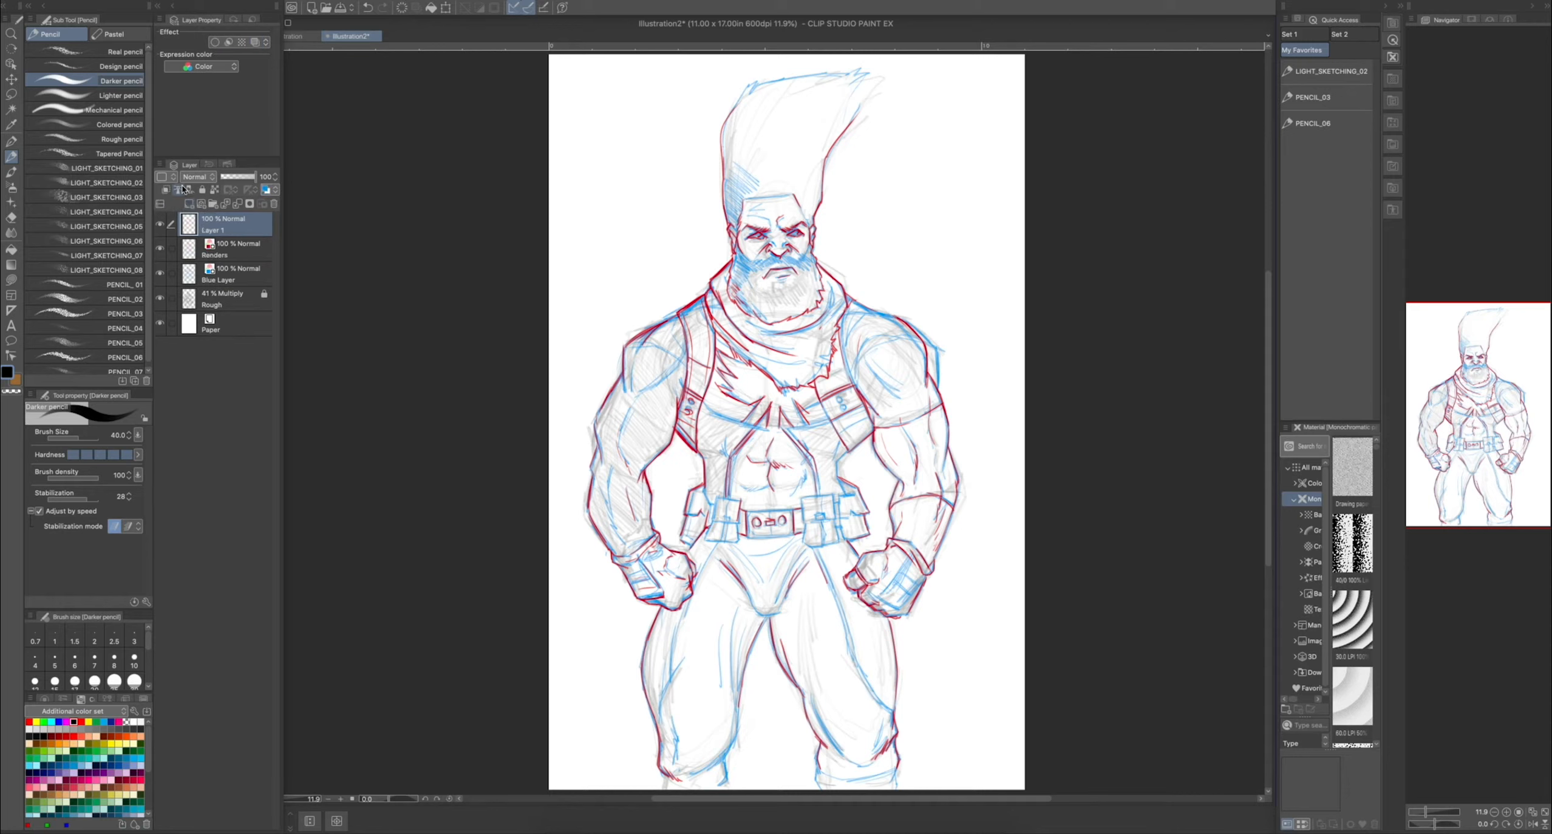
{"action": "left_click", "coordinate": [274, 191]}
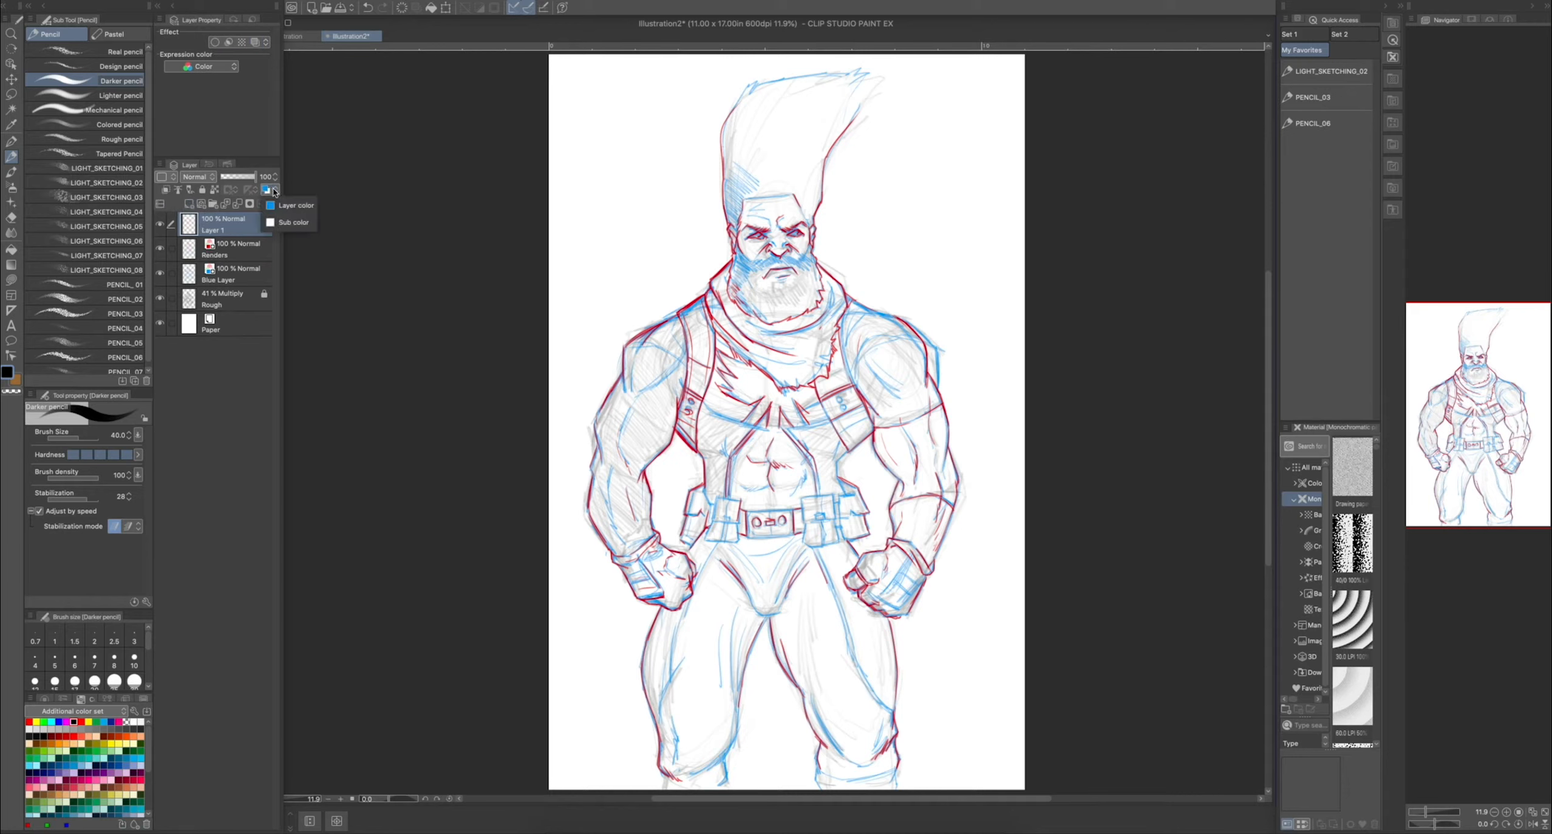
{"action": "left_click", "coordinate": [274, 191]}
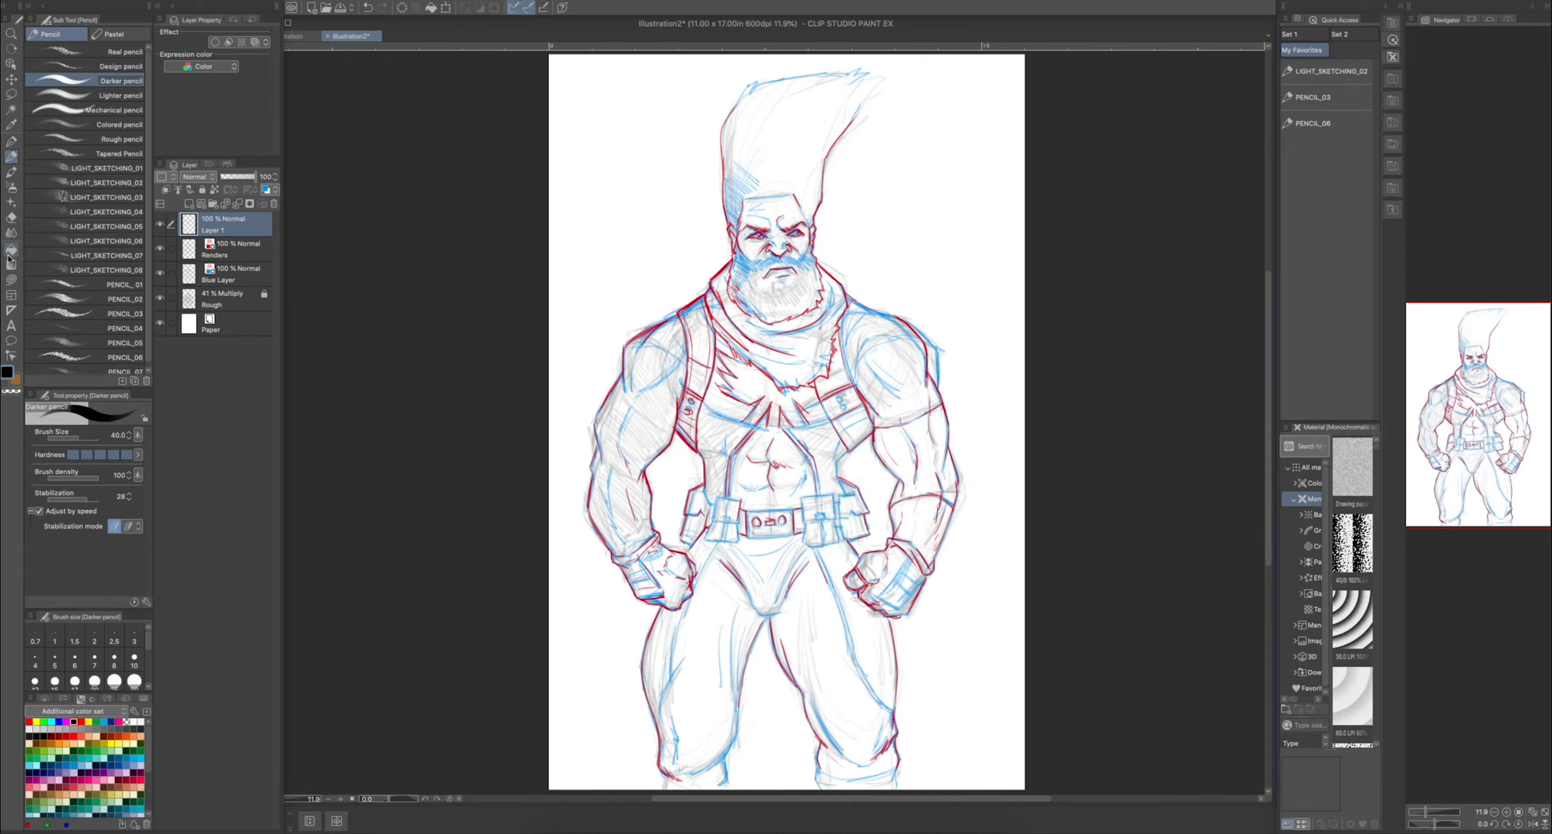
{"action": "left_click", "coordinate": [266, 191]}
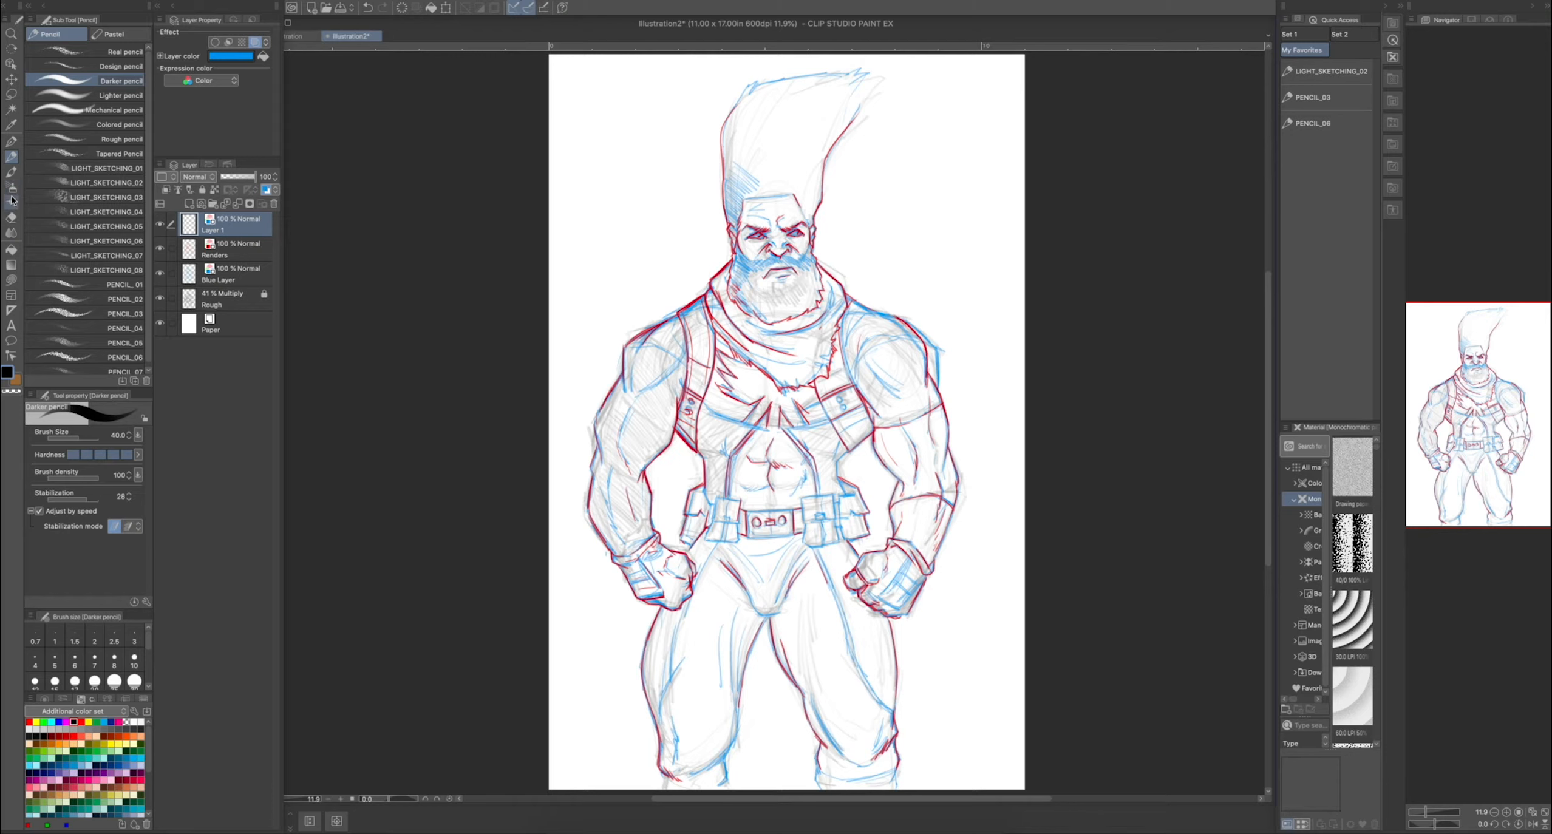
- Pick the blue as the drawing color and shade the character's right outer thigh and shoulder with the Opaque watercolor brush
{"action": "left_click", "coordinate": [10, 173]}
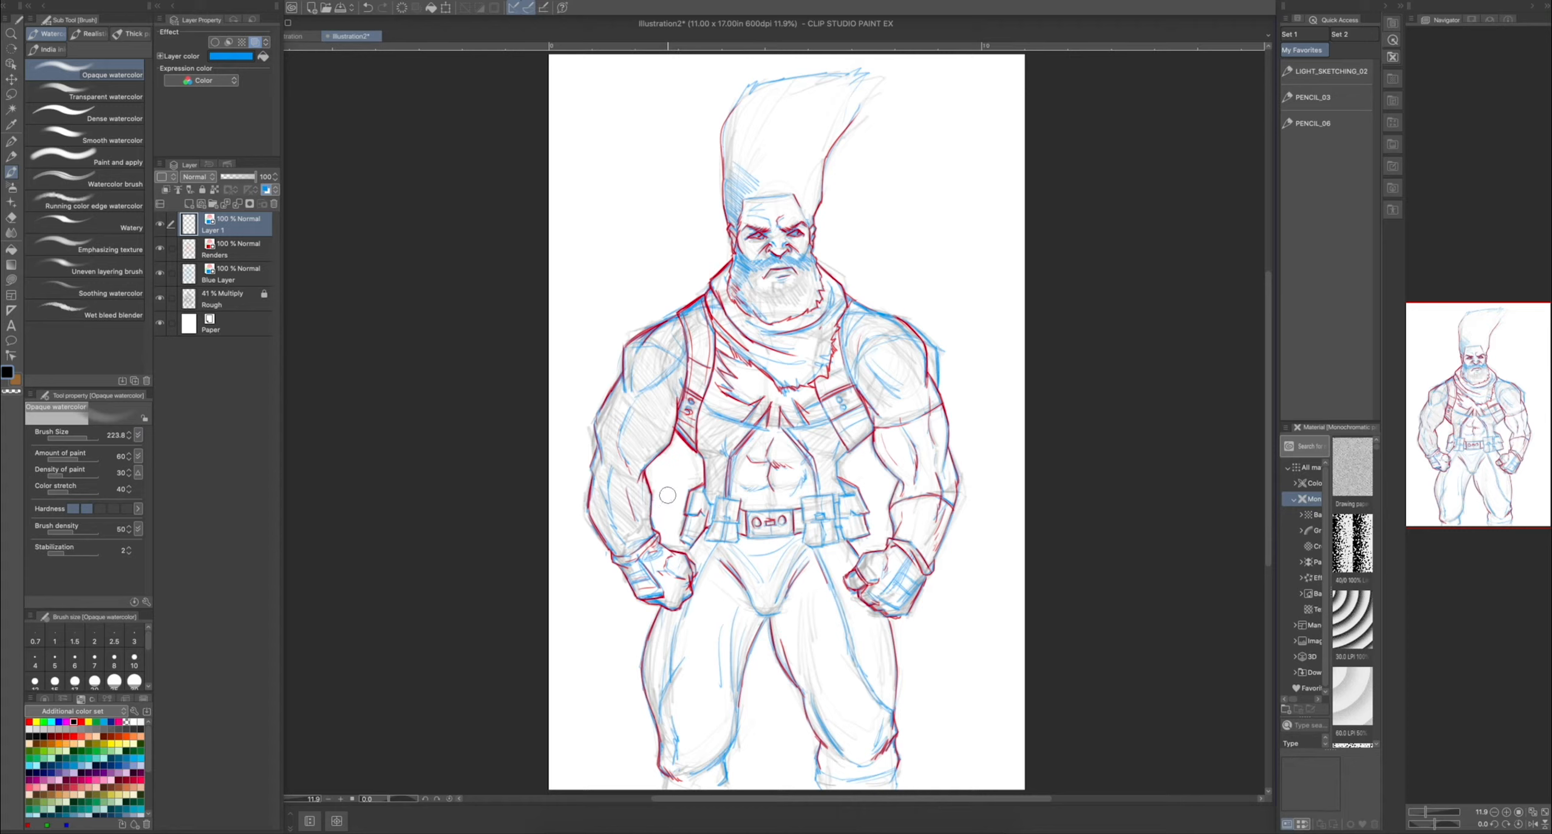
{"action": "key", "text": "i"}
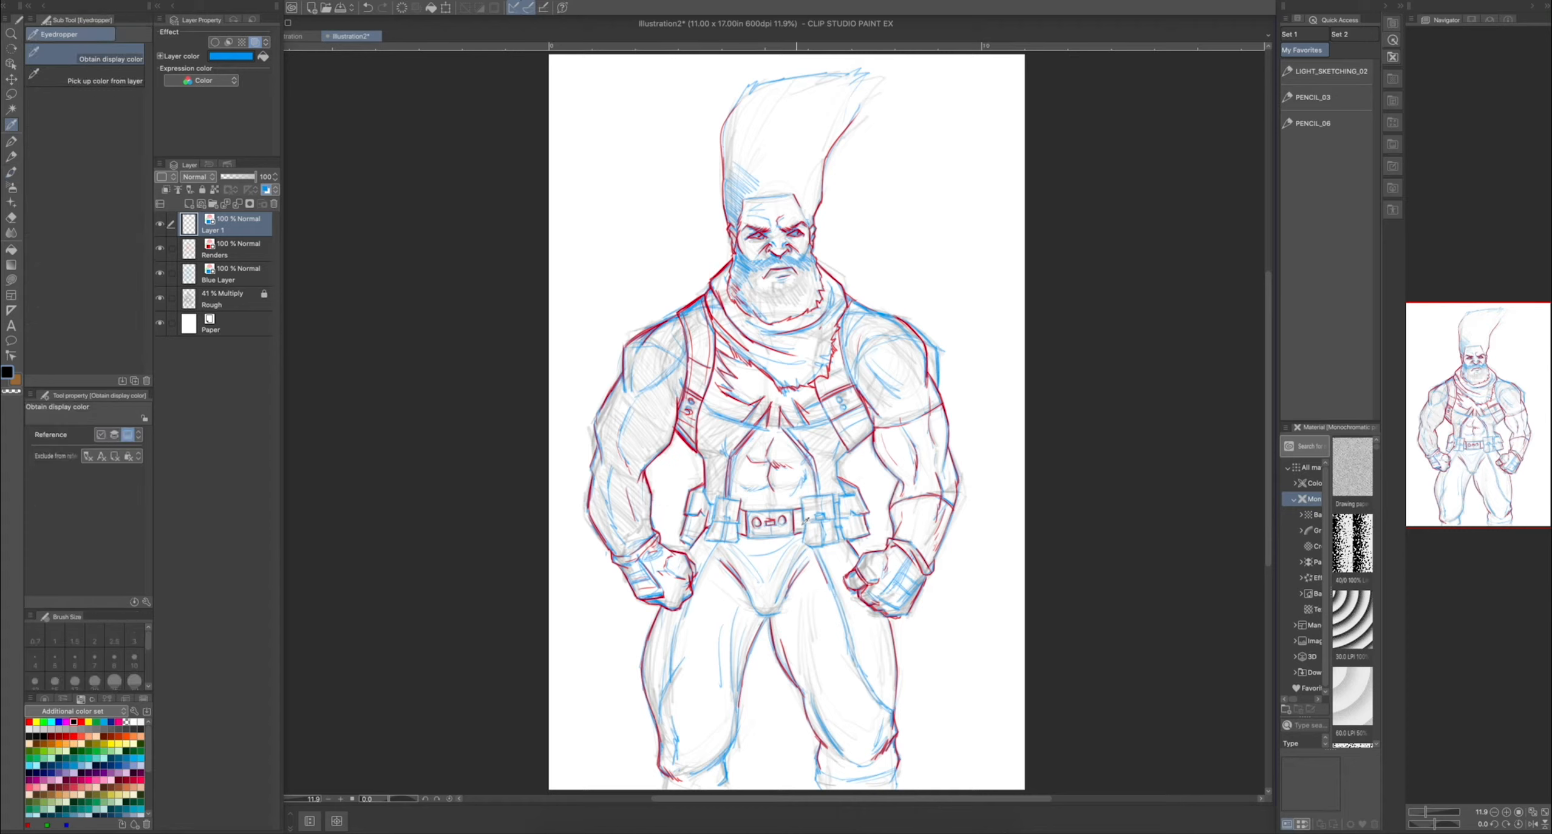
{"action": "key", "text": "b"}
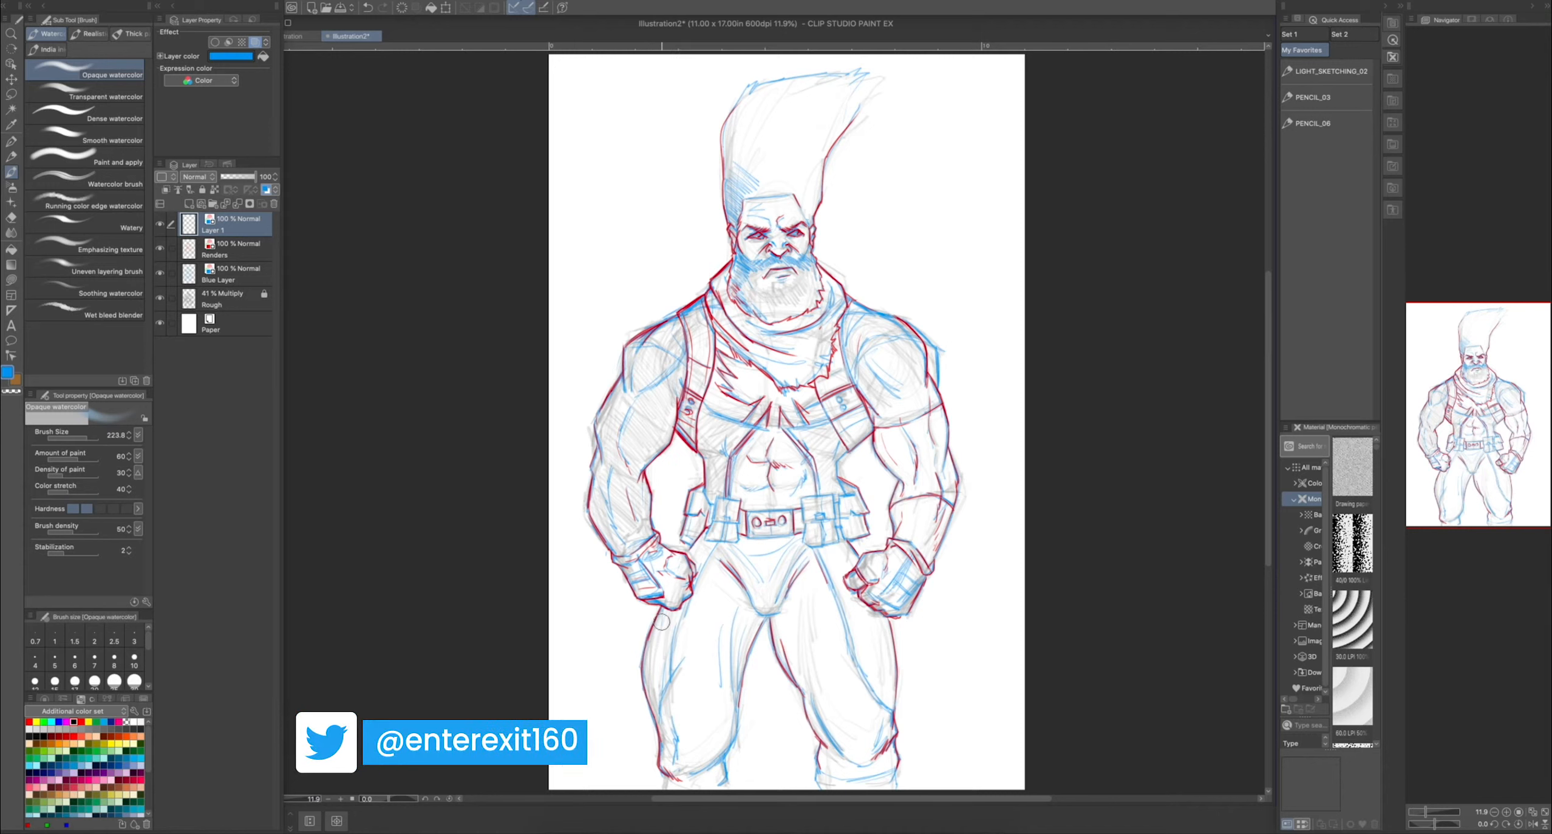
{"action": "mouse_move", "coordinate": [663, 617]}
{"action": "left_mouse_down"}
{"action": "mouse_move", "coordinate": [649, 673]}
{"action": "mouse_move", "coordinate": [671, 606]}
{"action": "mouse_move", "coordinate": [652, 682]}
{"action": "mouse_move", "coordinate": [658, 710]}
{"action": "mouse_move", "coordinate": [656, 650]}
{"action": "mouse_move", "coordinate": [668, 720]}
{"action": "mouse_move", "coordinate": [665, 635]}
{"action": "mouse_move", "coordinate": [667, 699]}
{"action": "left_mouse_up"}
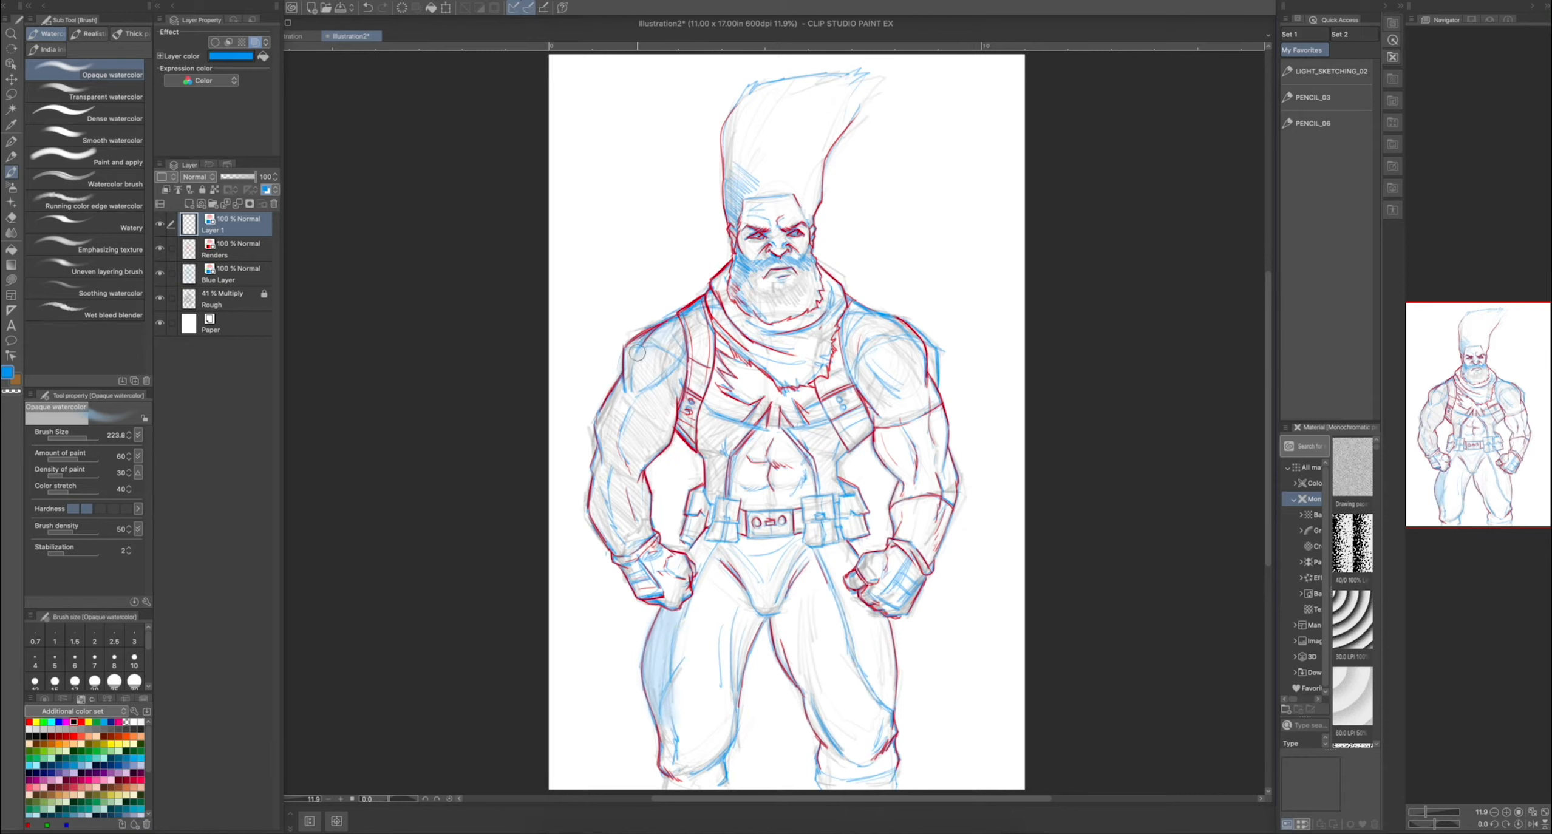
{"action": "mouse_move", "coordinate": [637, 352]}
{"action": "left_mouse_down"}
{"action": "mouse_move", "coordinate": [630, 395]}
{"action": "mouse_move", "coordinate": [630, 350]}
{"action": "mouse_move", "coordinate": [630, 365]}
{"action": "mouse_move", "coordinate": [677, 326]}
{"action": "mouse_move", "coordinate": [677, 411]}
{"action": "left_mouse_up"}
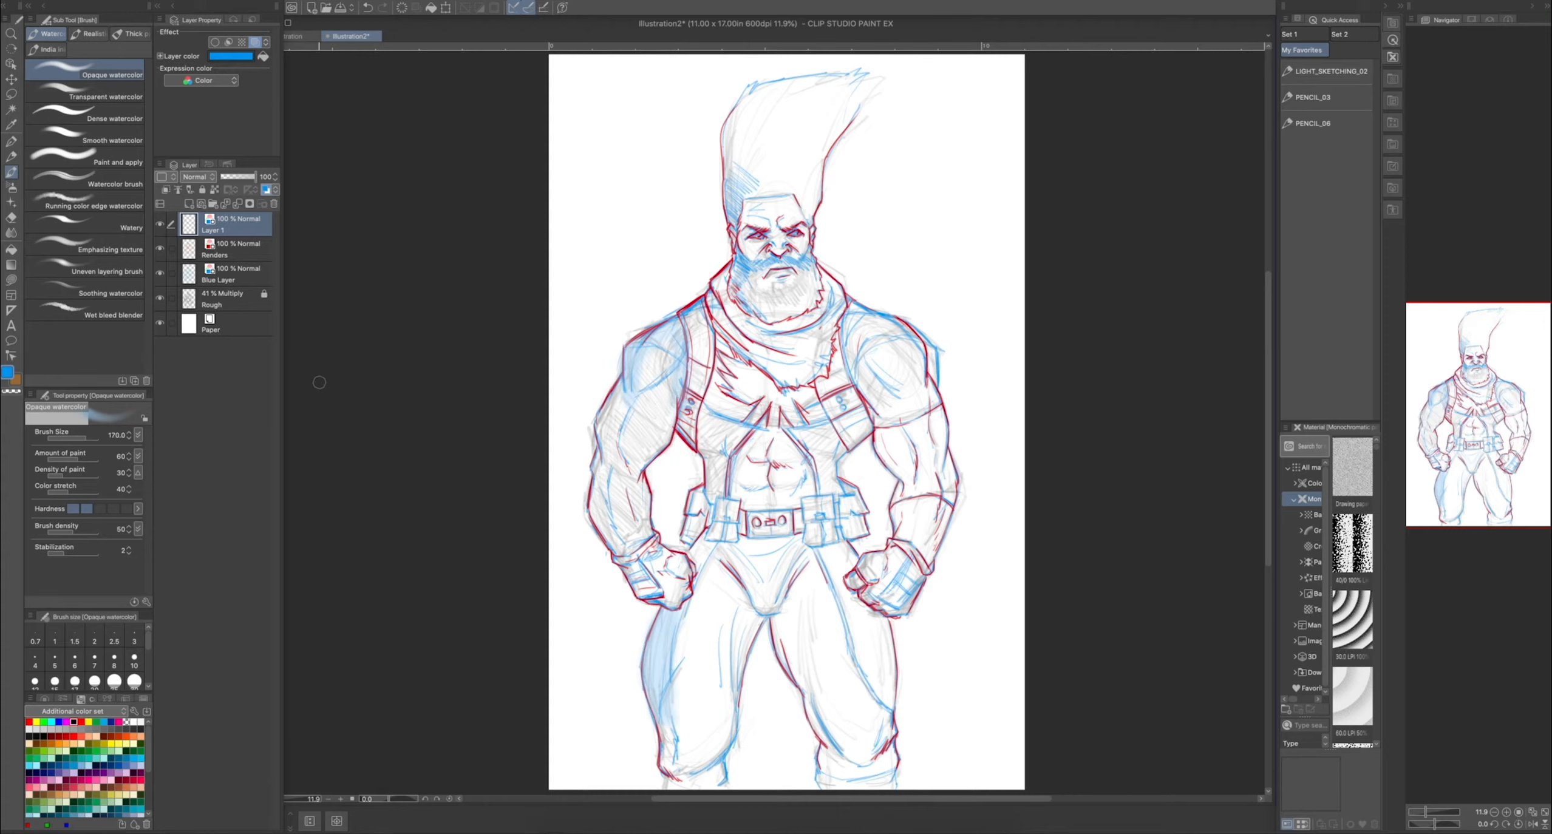
- Switch to the Watery brush and shade the outer edge of the character's right upper arm and forearm in blue
{"action": "left_click", "coordinate": [97, 92]}
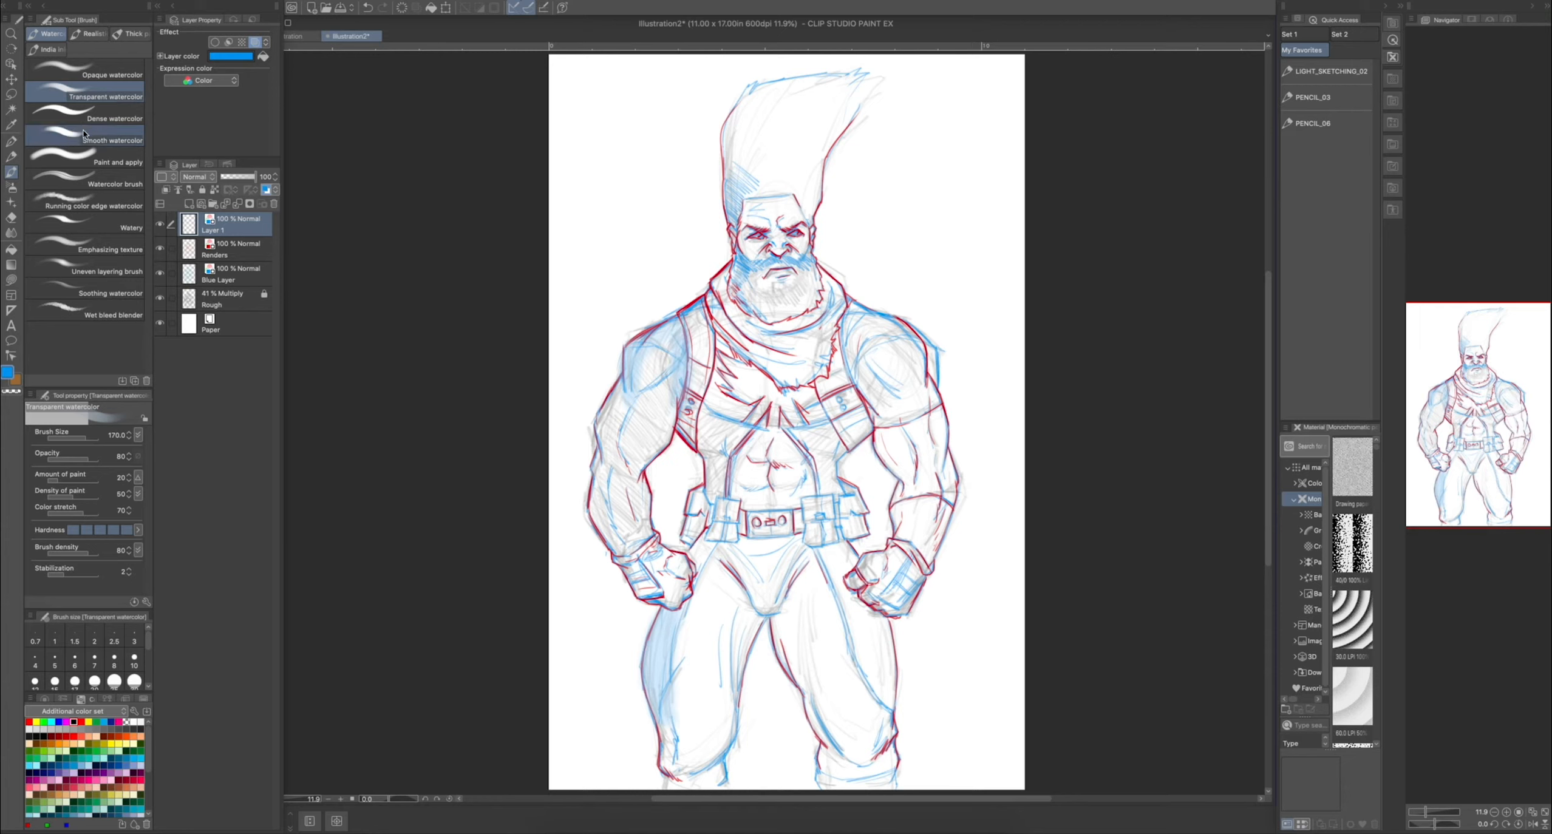
{"action": "left_click", "coordinate": [88, 226]}
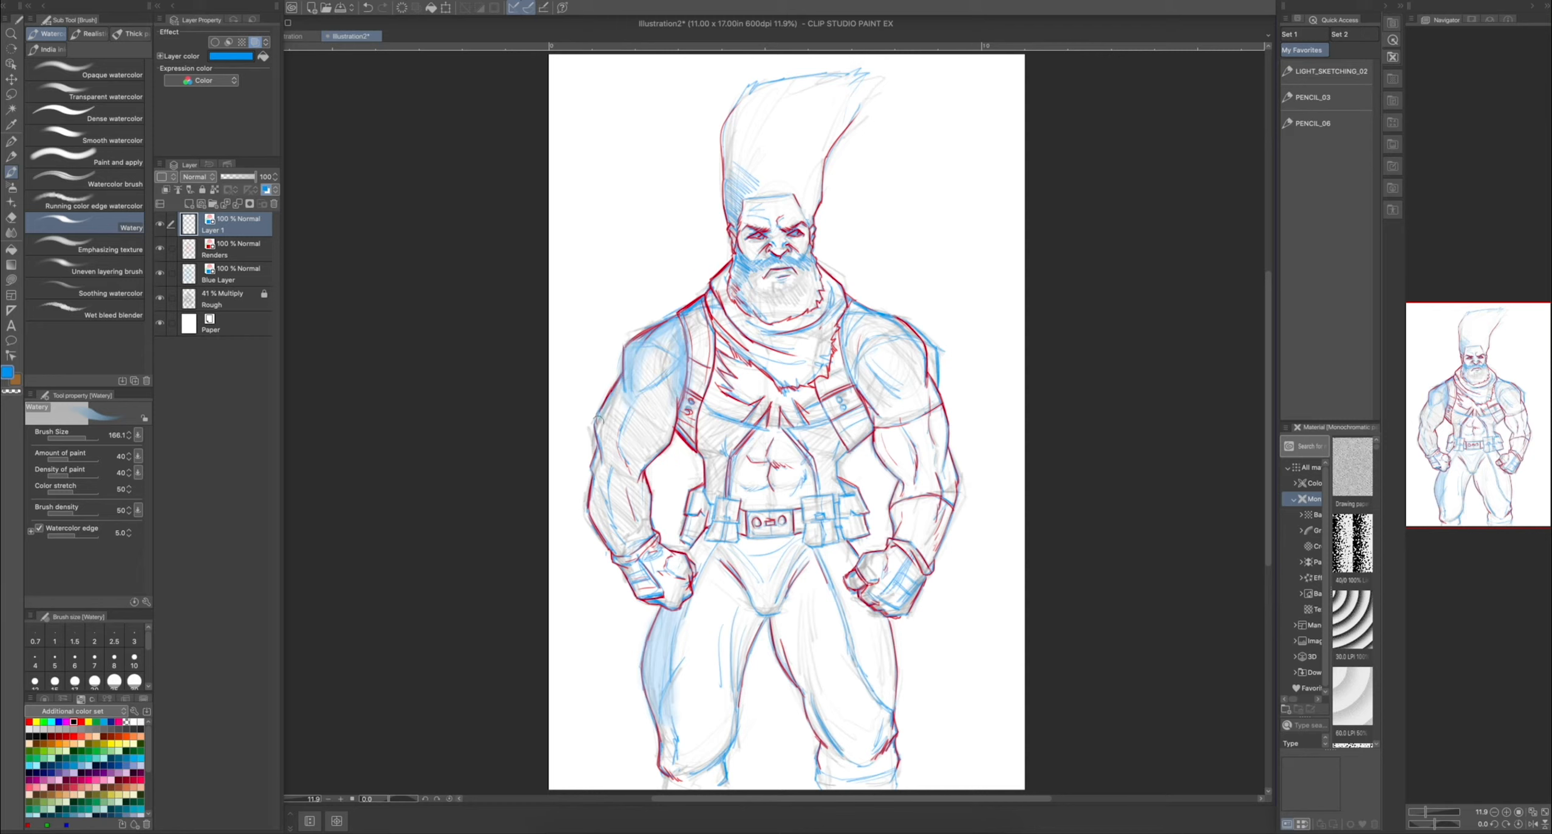
{"action": "left_click_drag", "start_coordinate": [605, 408], "coordinate": [601, 442]}
{"action": "mouse_move", "coordinate": [591, 486]}
{"action": "left_mouse_down"}
{"action": "mouse_move", "coordinate": [599, 534]}
{"action": "mouse_move", "coordinate": [614, 538]}
{"action": "left_mouse_up"}
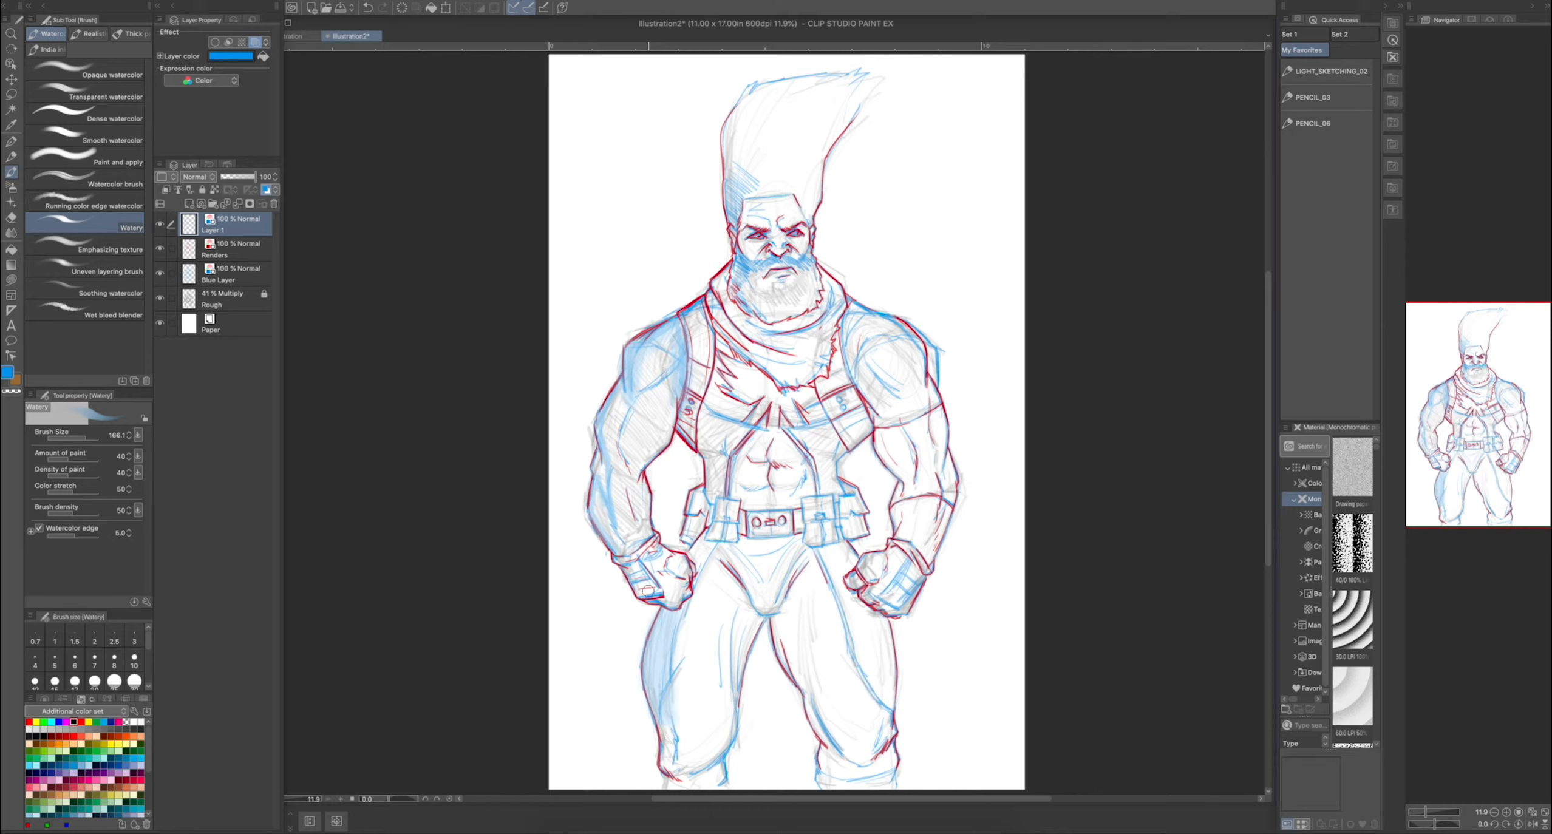
- Shade the character's right leg in blue from the hip along the inner thigh down to the shin
{"action": "mouse_move", "coordinate": [708, 538]}
{"action": "left_mouse_down"}
{"action": "mouse_move", "coordinate": [699, 563]}
{"action": "mouse_move", "coordinate": [735, 668]}
{"action": "left_mouse_up"}
{"action": "left_click_drag", "start_coordinate": [746, 594], "coordinate": [735, 674]}
{"action": "mouse_move", "coordinate": [754, 605]}
{"action": "left_mouse_down"}
{"action": "mouse_move", "coordinate": [730, 739]}
{"action": "mouse_move", "coordinate": [734, 688]}
{"action": "mouse_move", "coordinate": [705, 763]}
{"action": "mouse_move", "coordinate": [739, 698]}
{"action": "mouse_move", "coordinate": [687, 773]}
{"action": "mouse_move", "coordinate": [738, 692]}
{"action": "mouse_move", "coordinate": [682, 767]}
{"action": "mouse_move", "coordinate": [735, 712]}
{"action": "mouse_move", "coordinate": [686, 766]}
{"action": "mouse_move", "coordinate": [720, 743]}
{"action": "mouse_move", "coordinate": [699, 766]}
{"action": "mouse_move", "coordinate": [719, 751]}
{"action": "mouse_move", "coordinate": [697, 789]}
{"action": "left_mouse_up"}
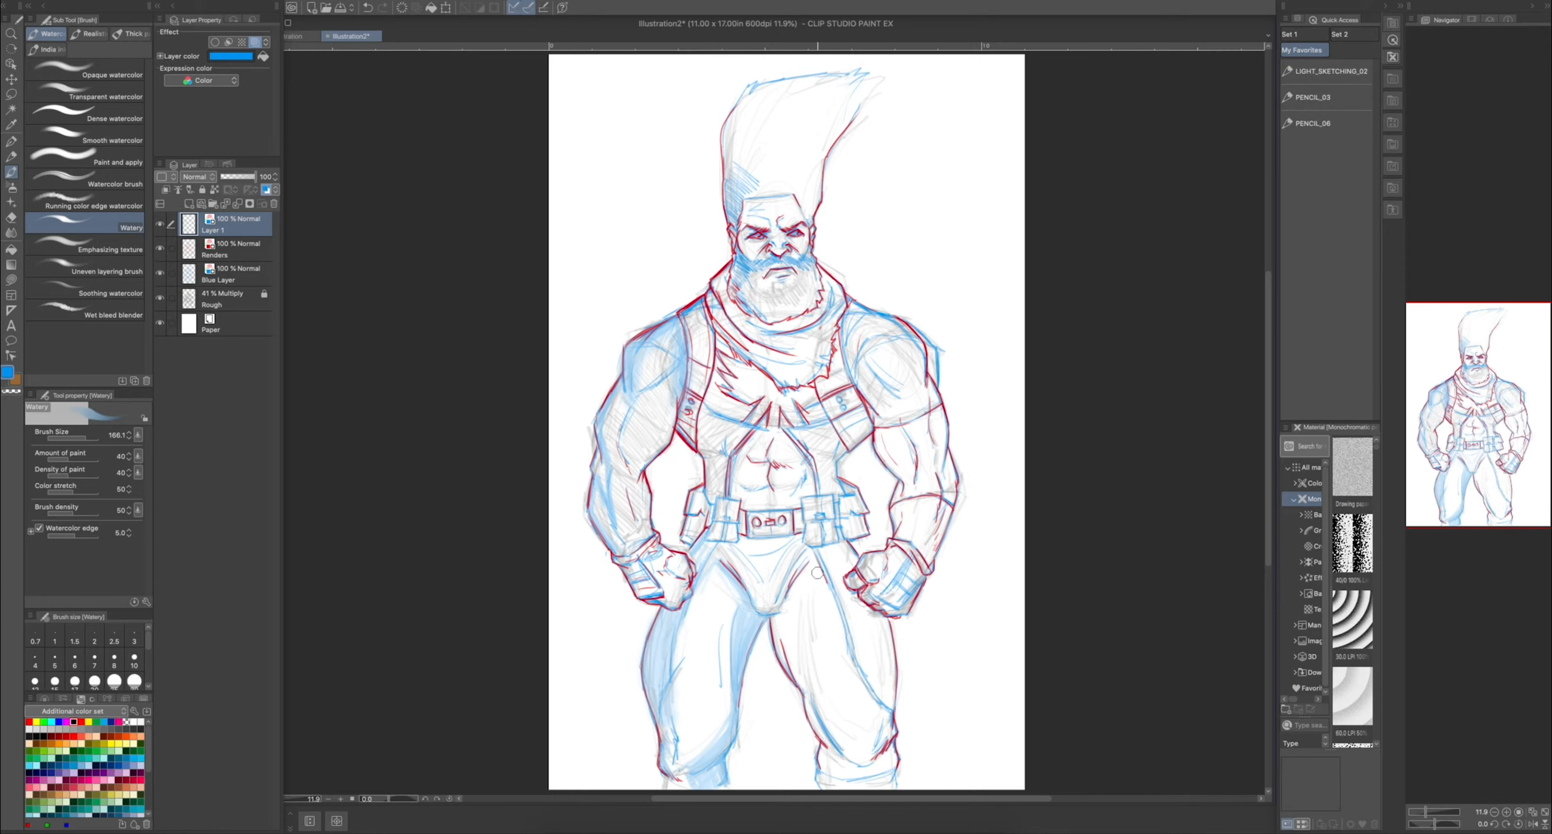
- Shade the character's left leg in blue along the thigh, knee and lower leg
{"action": "mouse_move", "coordinate": [811, 558]}
{"action": "left_mouse_down"}
{"action": "mouse_move", "coordinate": [832, 622]}
{"action": "mouse_move", "coordinate": [802, 584]}
{"action": "mouse_move", "coordinate": [778, 615]}
{"action": "mouse_move", "coordinate": [808, 565]}
{"action": "mouse_move", "coordinate": [776, 619]}
{"action": "mouse_move", "coordinate": [812, 561]}
{"action": "mouse_move", "coordinate": [852, 683]}
{"action": "left_mouse_up"}
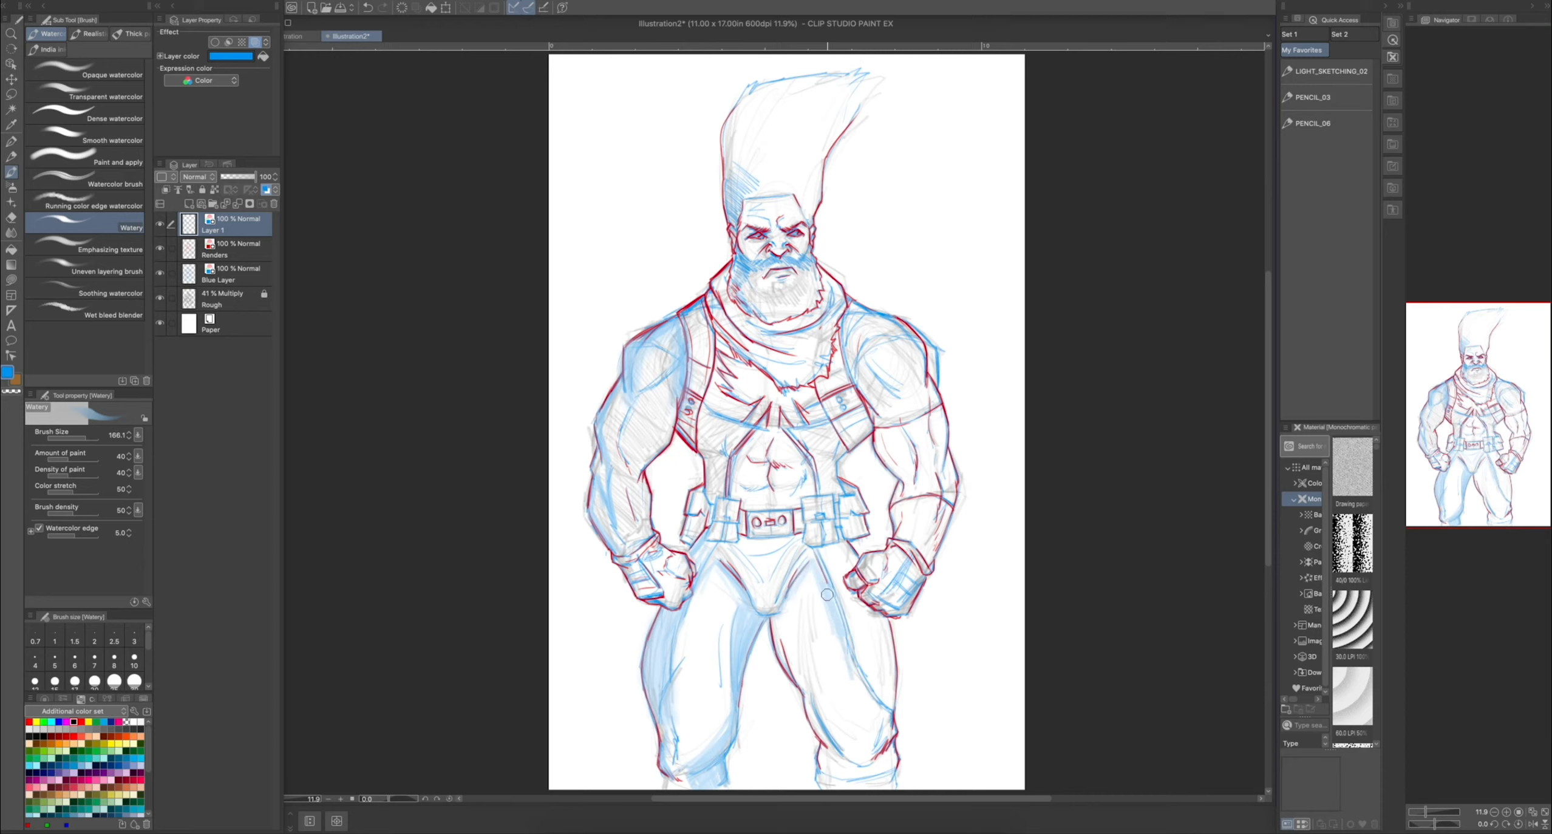
{"action": "left_click_drag", "start_coordinate": [832, 623], "coordinate": [867, 691]}
{"action": "mouse_move", "coordinate": [859, 757]}
{"action": "left_mouse_down"}
{"action": "mouse_move", "coordinate": [889, 734]}
{"action": "mouse_move", "coordinate": [887, 784]}
{"action": "left_mouse_up"}
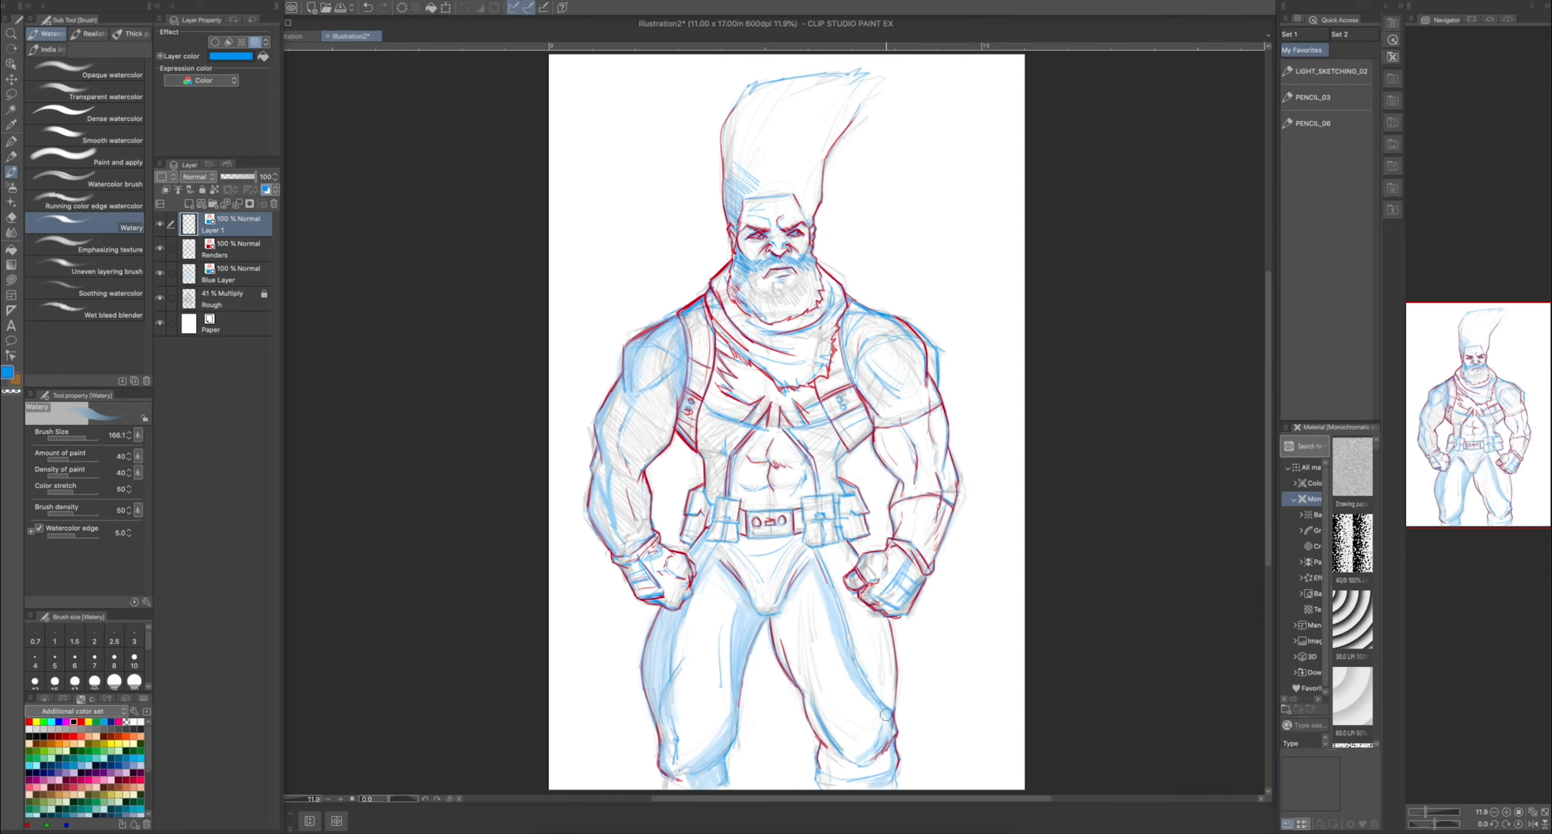
{"action": "left_click_drag", "start_coordinate": [887, 707], "coordinate": [854, 635]}
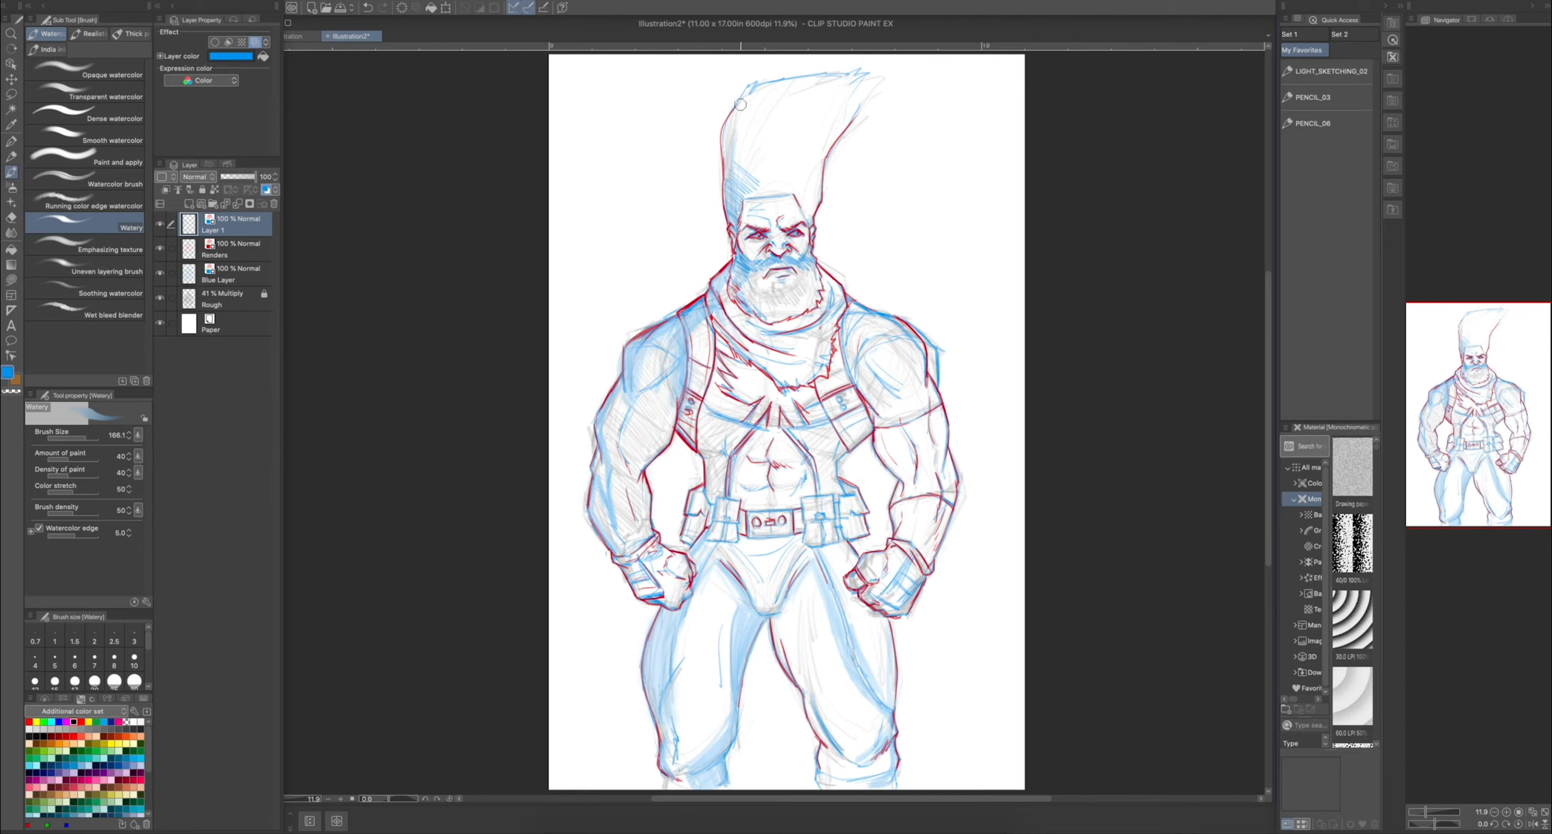
- Enlarge the Watery brush to 300 and shade the tall hair, beard and scarf with broad blue strokes
{"action": "key", "text": "]"}
{"action": "key", "text": "]"}
{"action": "key", "text": "]"}
{"action": "key", "text": "]"}
{"action": "mouse_move", "coordinate": [774, 87]}
{"action": "left_mouse_down"}
{"action": "mouse_move", "coordinate": [737, 170]}
{"action": "mouse_move", "coordinate": [744, 189]}
{"action": "mouse_move", "coordinate": [781, 193]}
{"action": "left_mouse_up"}
{"action": "mouse_move", "coordinate": [809, 102]}
{"action": "left_mouse_down"}
{"action": "mouse_move", "coordinate": [762, 89]}
{"action": "mouse_move", "coordinate": [789, 84]}
{"action": "mouse_move", "coordinate": [743, 116]}
{"action": "mouse_move", "coordinate": [768, 141]}
{"action": "mouse_move", "coordinate": [768, 184]}
{"action": "left_mouse_up"}
{"action": "mouse_move", "coordinate": [761, 95]}
{"action": "left_mouse_down"}
{"action": "mouse_move", "coordinate": [732, 156]}
{"action": "mouse_move", "coordinate": [770, 110]}
{"action": "mouse_move", "coordinate": [756, 173]}
{"action": "left_mouse_up"}
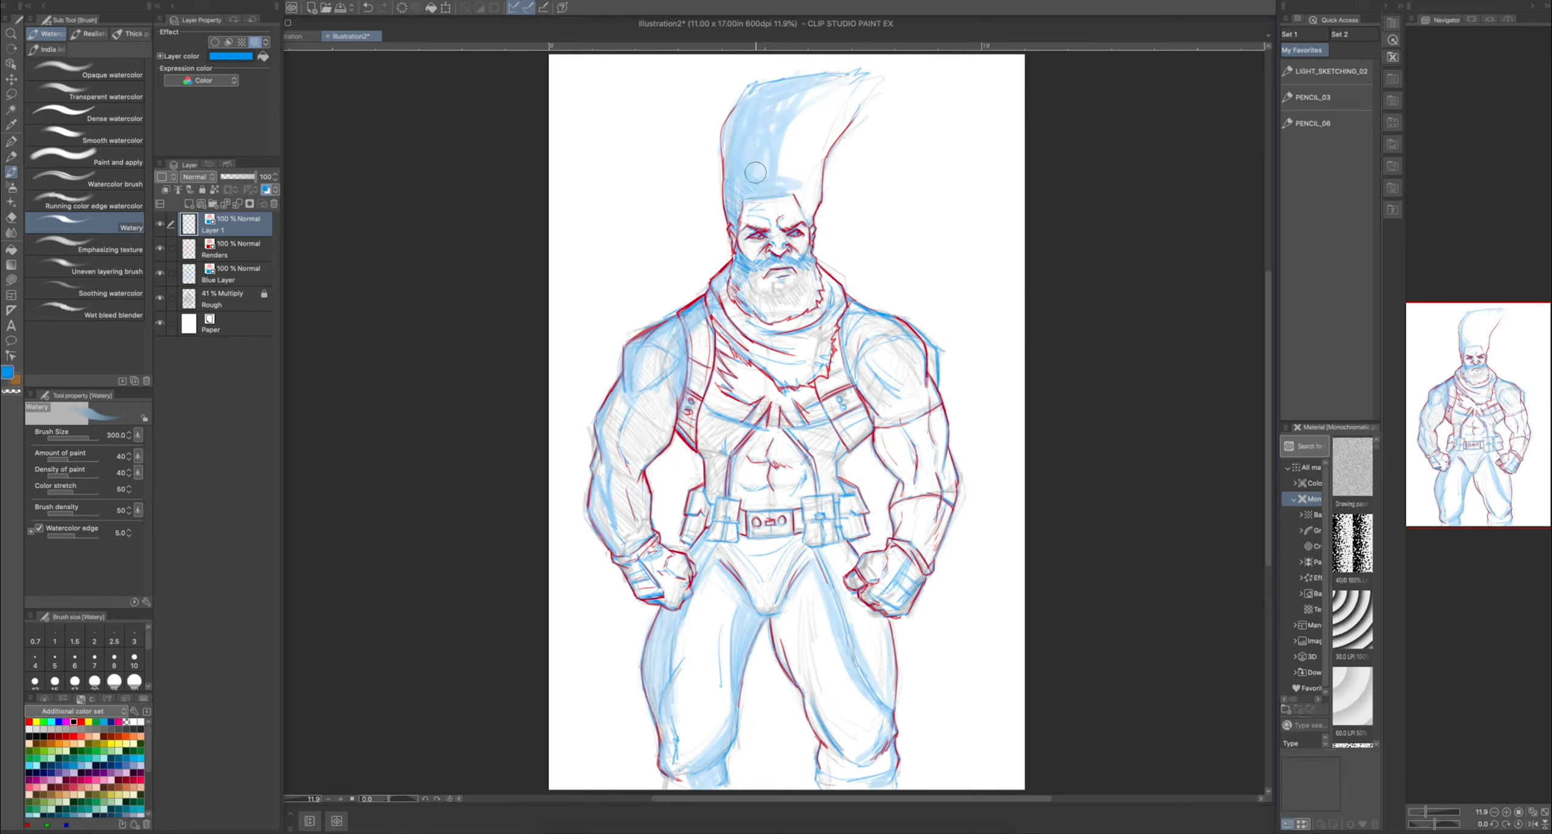
{"action": "mouse_move", "coordinate": [752, 260]}
{"action": "left_mouse_down"}
{"action": "mouse_move", "coordinate": [761, 207]}
{"action": "mouse_move", "coordinate": [745, 212]}
{"action": "mouse_move", "coordinate": [779, 195]}
{"action": "mouse_move", "coordinate": [746, 198]}
{"action": "mouse_move", "coordinate": [797, 198]}
{"action": "mouse_move", "coordinate": [760, 190]}
{"action": "mouse_move", "coordinate": [773, 200]}
{"action": "mouse_move", "coordinate": [735, 217]}
{"action": "mouse_move", "coordinate": [779, 241]}
{"action": "mouse_move", "coordinate": [779, 222]}
{"action": "mouse_move", "coordinate": [754, 233]}
{"action": "mouse_move", "coordinate": [702, 299]}
{"action": "mouse_move", "coordinate": [745, 249]}
{"action": "mouse_move", "coordinate": [740, 301]}
{"action": "mouse_move", "coordinate": [740, 287]}
{"action": "mouse_move", "coordinate": [778, 310]}
{"action": "mouse_move", "coordinate": [757, 264]}
{"action": "mouse_move", "coordinate": [765, 289]}
{"action": "mouse_move", "coordinate": [795, 302]}
{"action": "mouse_move", "coordinate": [769, 302]}
{"action": "mouse_move", "coordinate": [773, 325]}
{"action": "mouse_move", "coordinate": [758, 326]}
{"action": "mouse_move", "coordinate": [724, 297]}
{"action": "mouse_move", "coordinate": [762, 346]}
{"action": "mouse_move", "coordinate": [722, 293]}
{"action": "mouse_move", "coordinate": [785, 374]}
{"action": "mouse_move", "coordinate": [721, 328]}
{"action": "mouse_move", "coordinate": [761, 373]}
{"action": "mouse_move", "coordinate": [716, 329]}
{"action": "mouse_move", "coordinate": [706, 396]}
{"action": "mouse_move", "coordinate": [702, 329]}
{"action": "mouse_move", "coordinate": [807, 411]}
{"action": "left_mouse_up"}
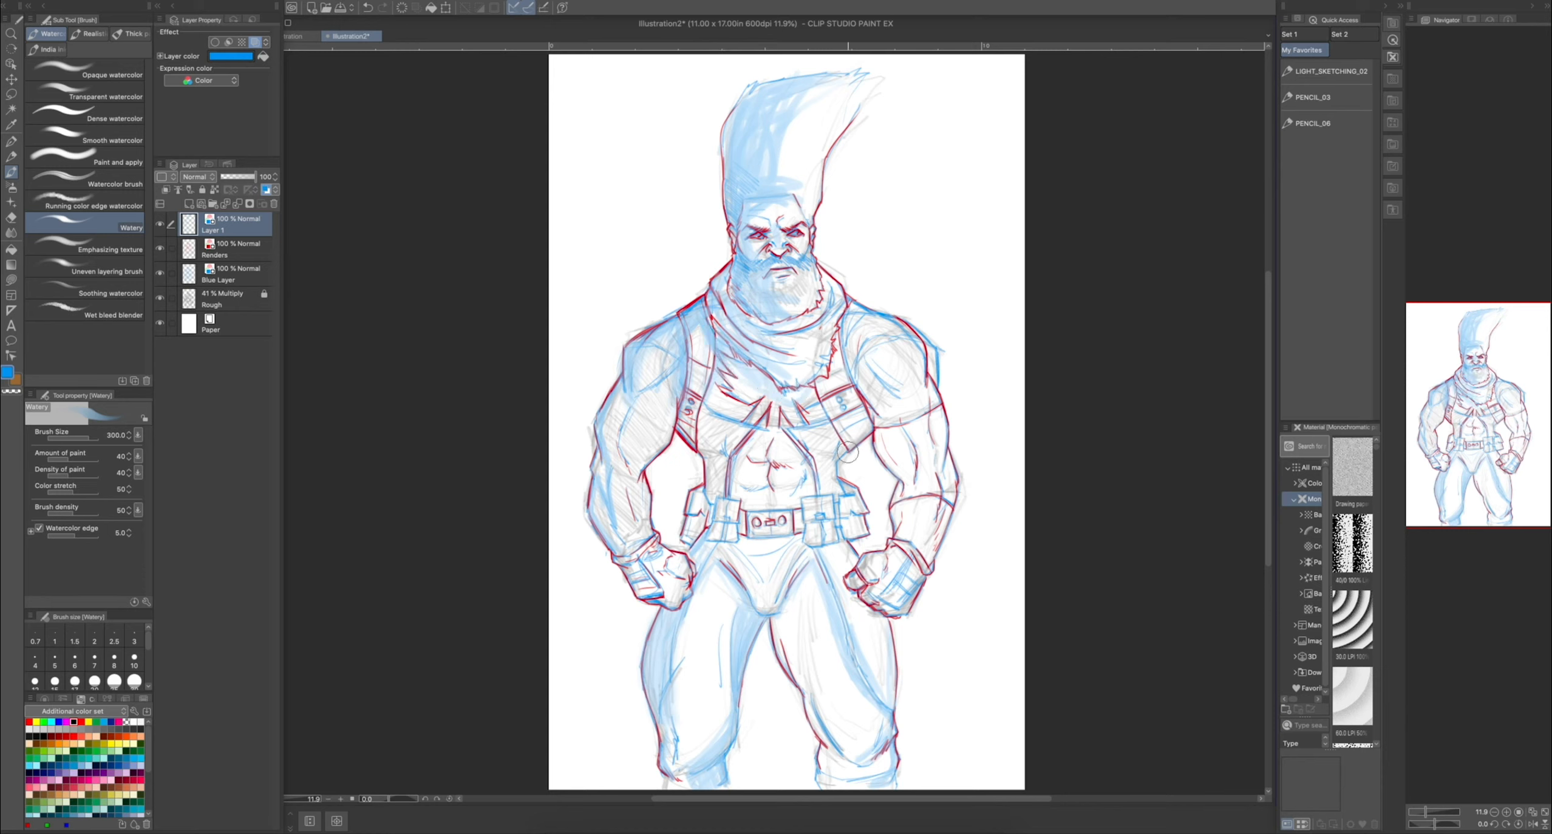
- Reduce the Watery brush to 200 and add blue shading to the belt pouches and the character's right thigh
{"action": "key", "text": "bracketleft"}
{"action": "key", "text": "bracketleft"}
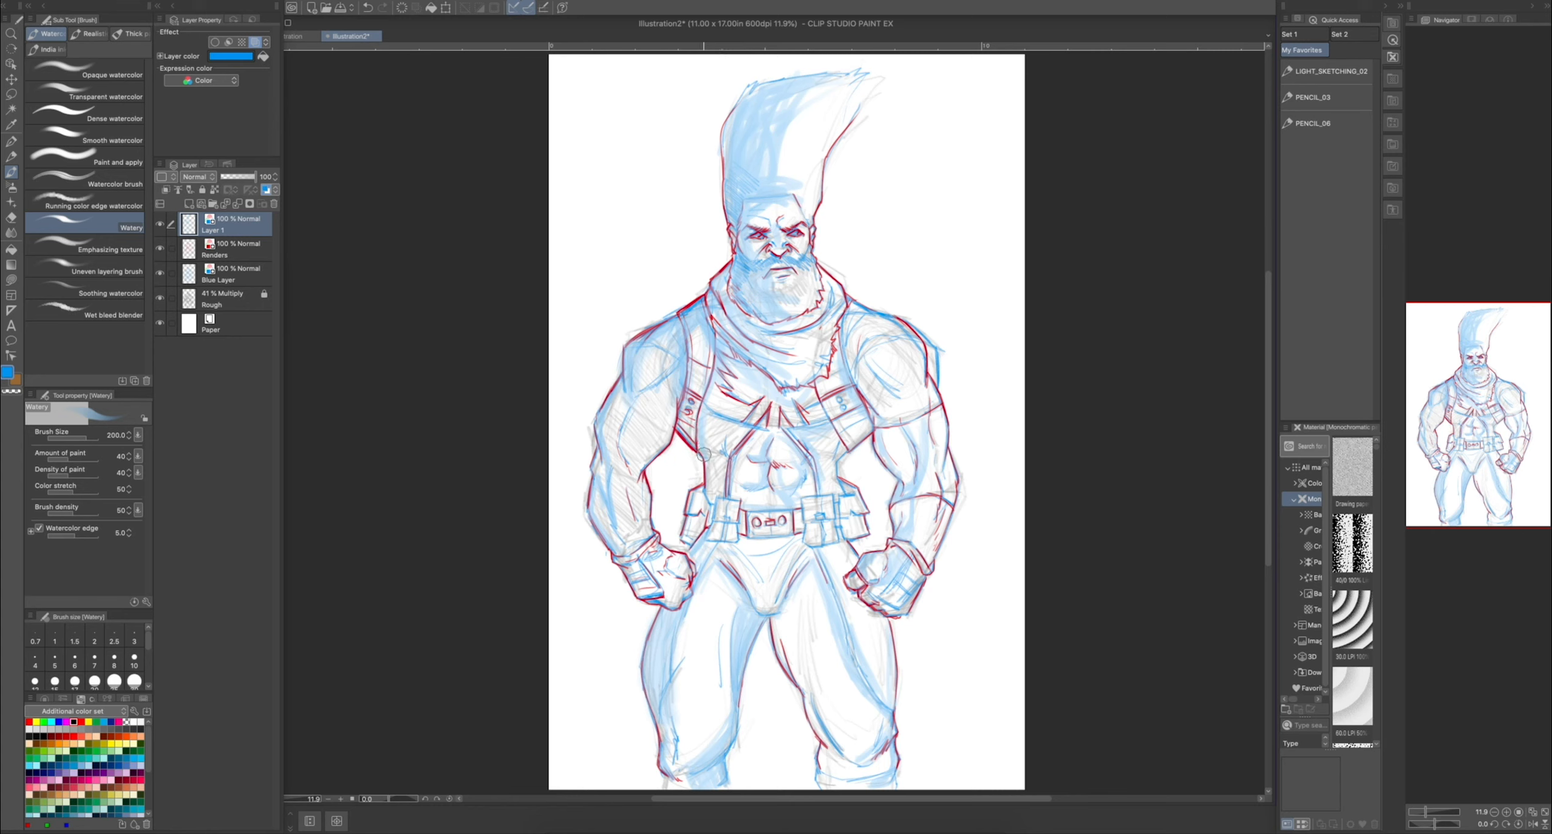
{"action": "mouse_move", "coordinate": [690, 499]}
{"action": "left_mouse_down"}
{"action": "mouse_move", "coordinate": [694, 558]}
{"action": "mouse_move", "coordinate": [713, 502]}
{"action": "mouse_move", "coordinate": [725, 550]}
{"action": "mouse_move", "coordinate": [711, 545]}
{"action": "mouse_move", "coordinate": [782, 544]}
{"action": "left_mouse_up"}
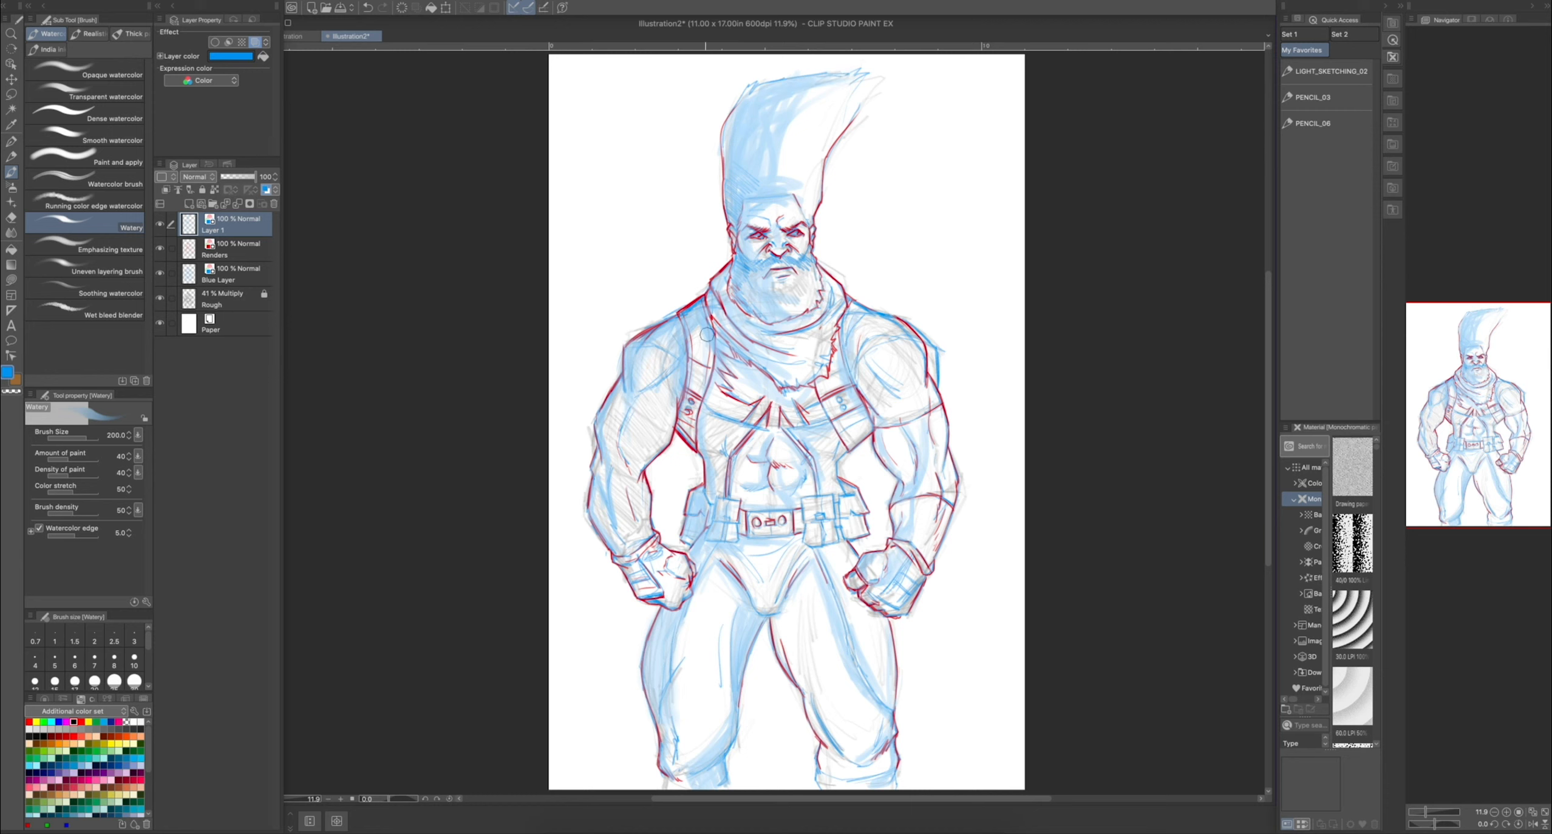
{"action": "left_click_drag", "start_coordinate": [707, 564], "coordinate": [685, 631]}
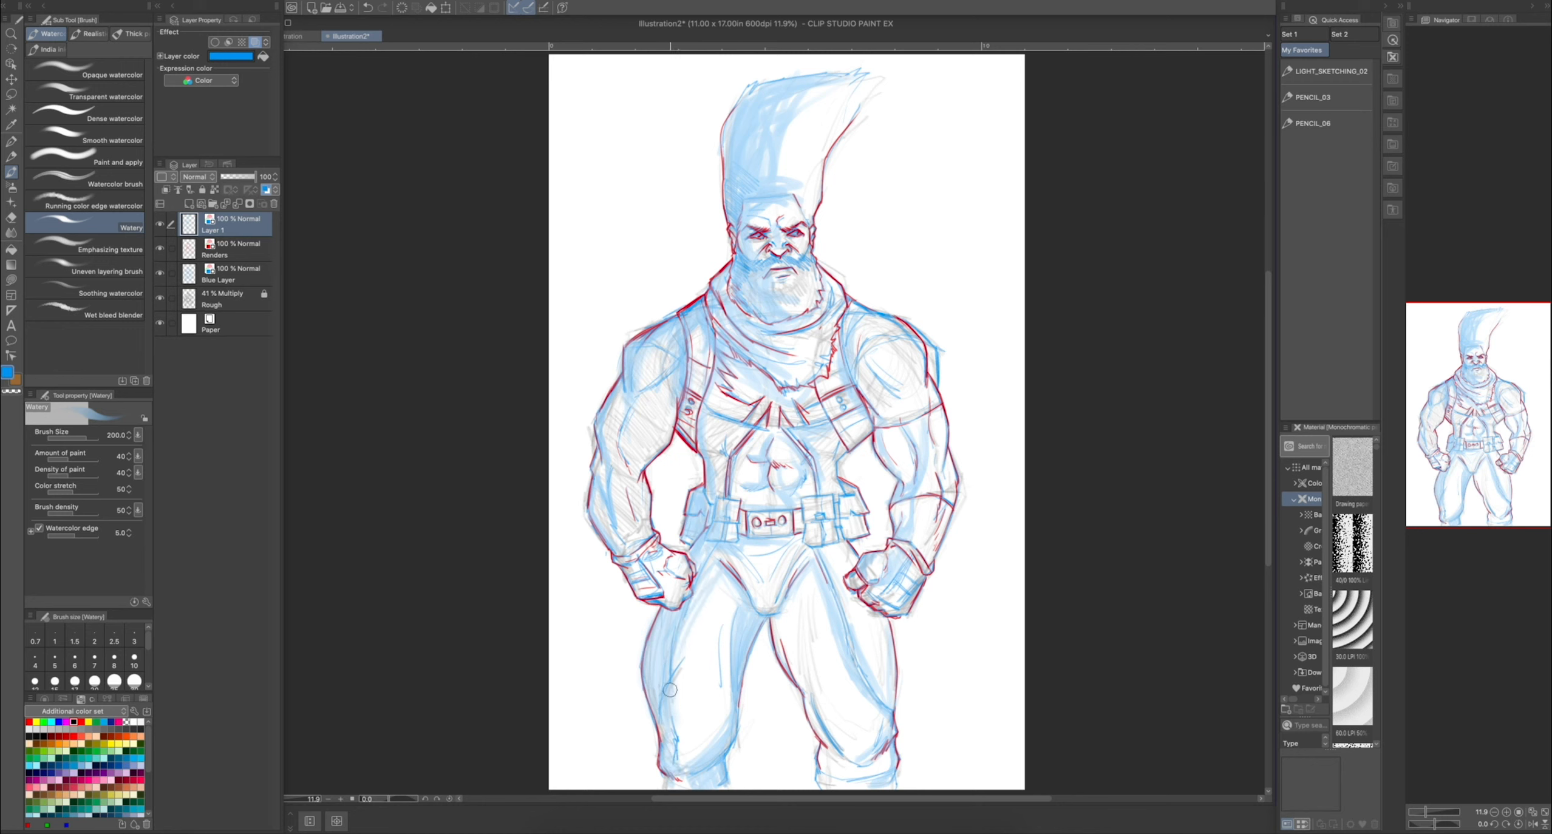
{"action": "mouse_move", "coordinate": [709, 576]}
{"action": "left_mouse_down"}
{"action": "mouse_move", "coordinate": [707, 693]}
{"action": "mouse_move", "coordinate": [694, 609]}
{"action": "mouse_move", "coordinate": [698, 754]}
{"action": "mouse_move", "coordinate": [706, 680]}
{"action": "mouse_move", "coordinate": [679, 763]}
{"action": "mouse_move", "coordinate": [705, 718]}
{"action": "mouse_move", "coordinate": [671, 763]}
{"action": "mouse_move", "coordinate": [705, 717]}
{"action": "mouse_move", "coordinate": [711, 738]}
{"action": "mouse_move", "coordinate": [705, 706]}
{"action": "mouse_move", "coordinate": [715, 718]}
{"action": "mouse_move", "coordinate": [711, 573]}
{"action": "mouse_move", "coordinate": [697, 624]}
{"action": "mouse_move", "coordinate": [714, 559]}
{"action": "mouse_move", "coordinate": [698, 639]}
{"action": "mouse_move", "coordinate": [697, 544]}
{"action": "left_mouse_up"}
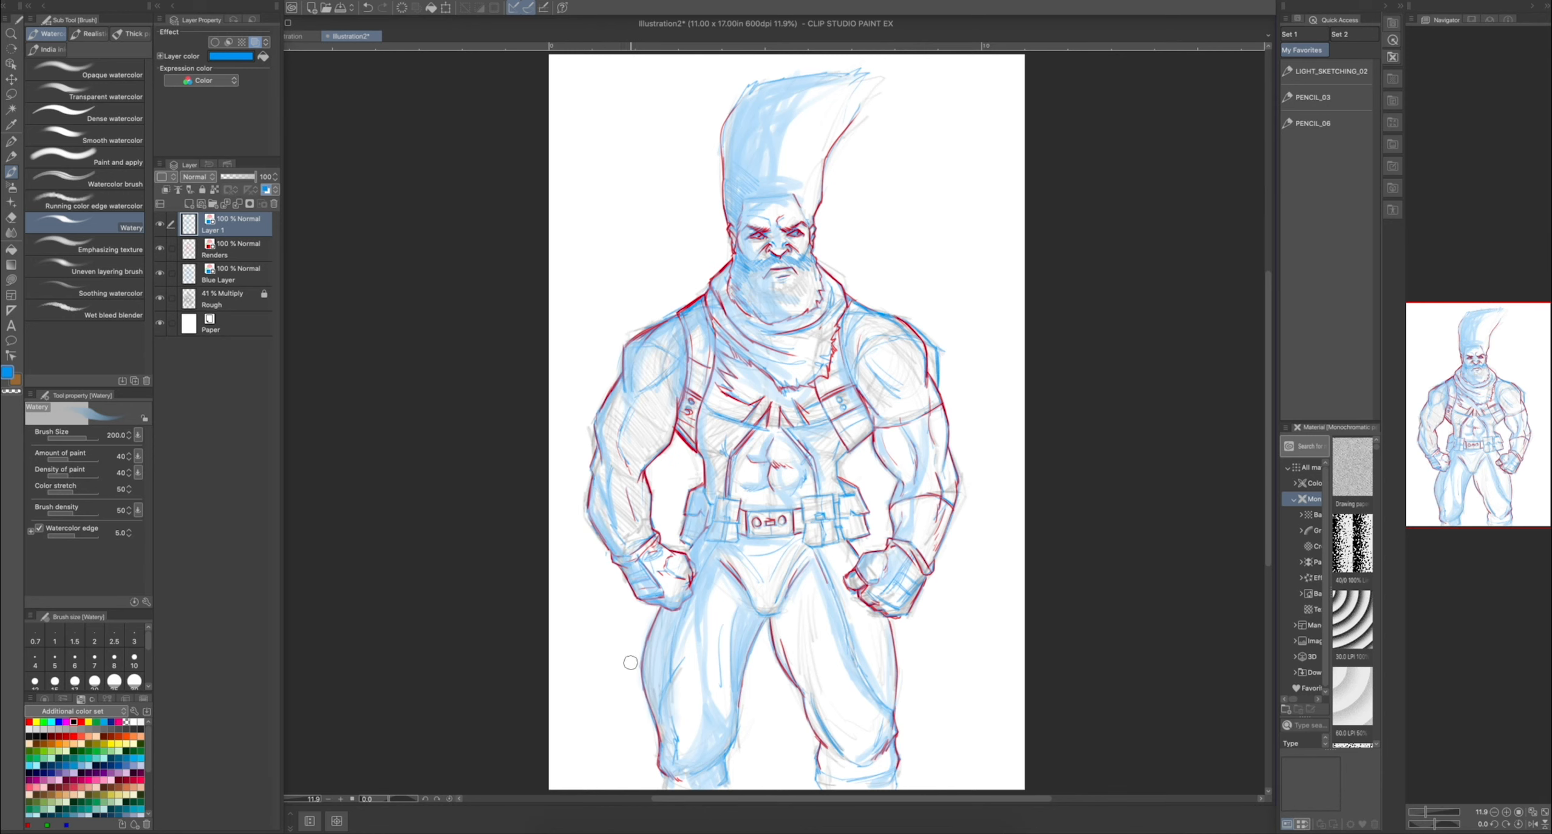
{"action": "scroll", "coordinate": [619, 624], "scroll_direction": "down", "scroll_amount": 2}
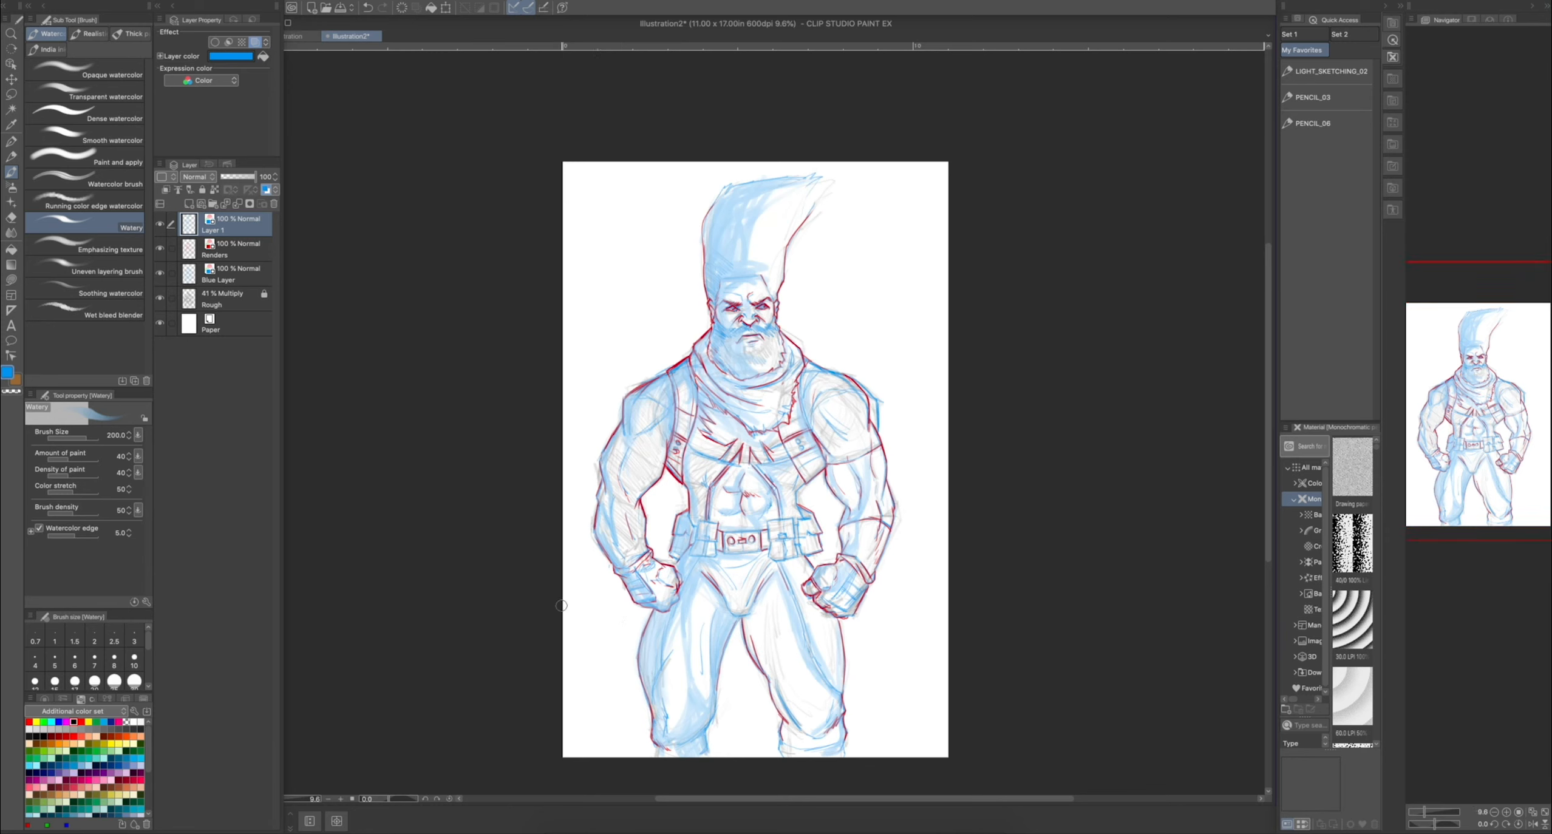